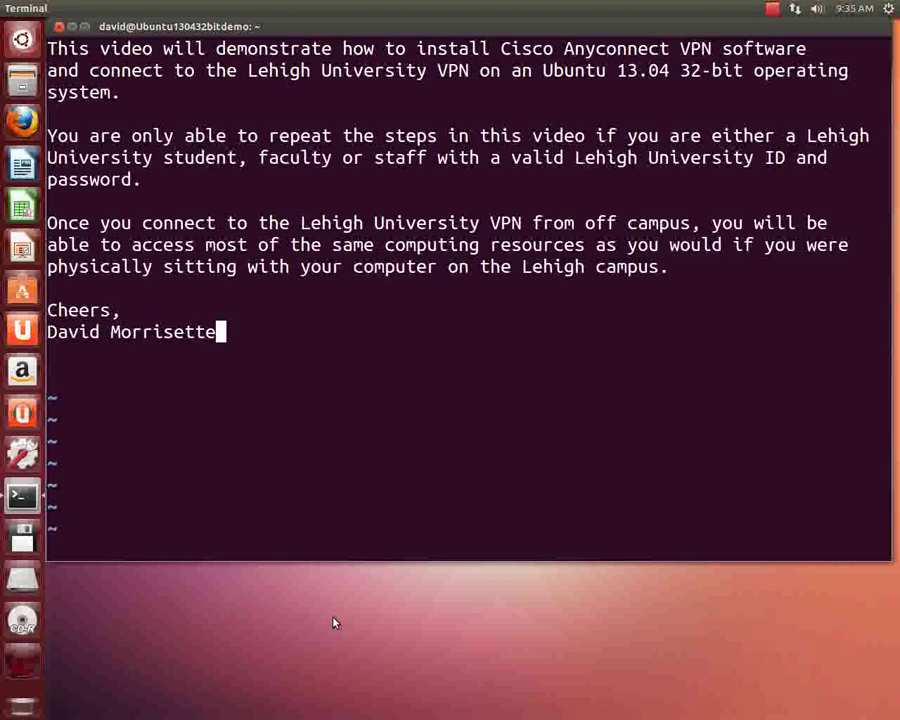
# Quit the videoinfo notes file in vi with :q, then exit the terminal.
pyautogui.press('Escape')
pyautogui.write(':q')
pyautogui.press('Return')
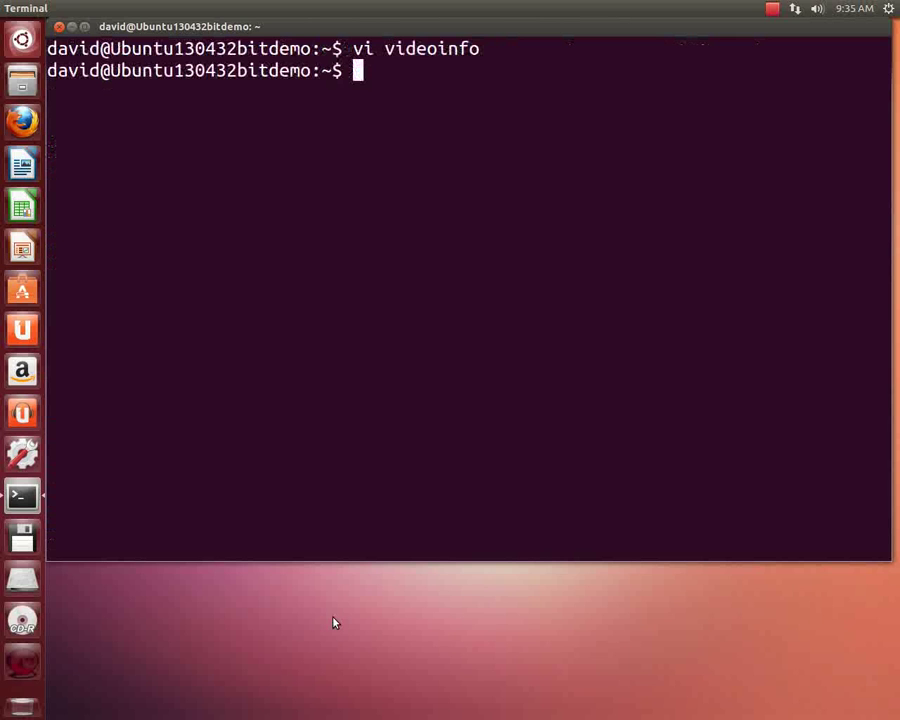
pyautogui.write('c')
pyautogui.press('BackSpace')
pyautogui.write('exit')
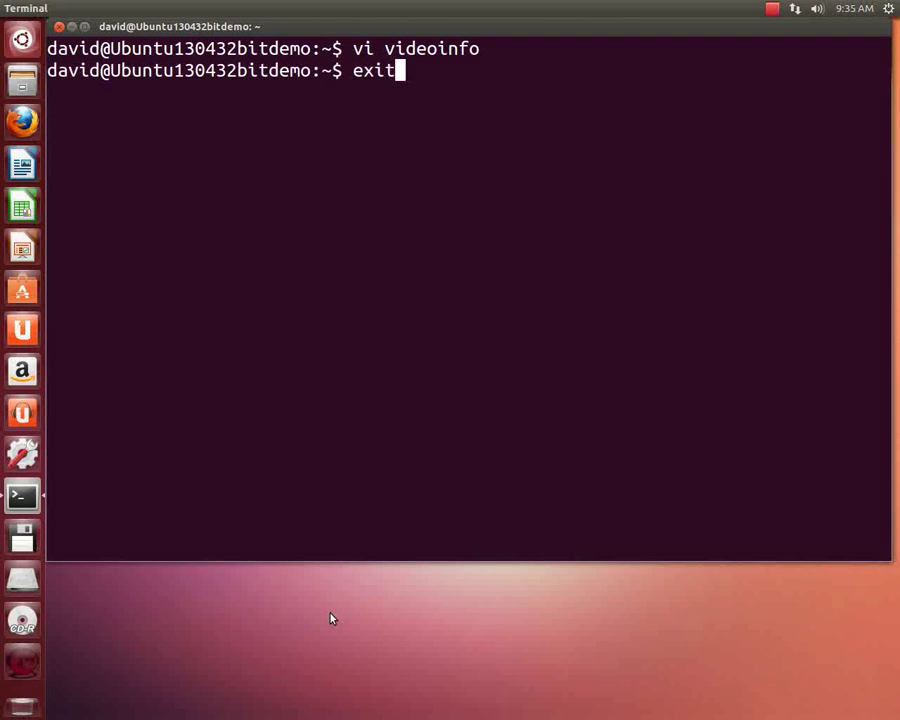
pyautogui.press('Return')
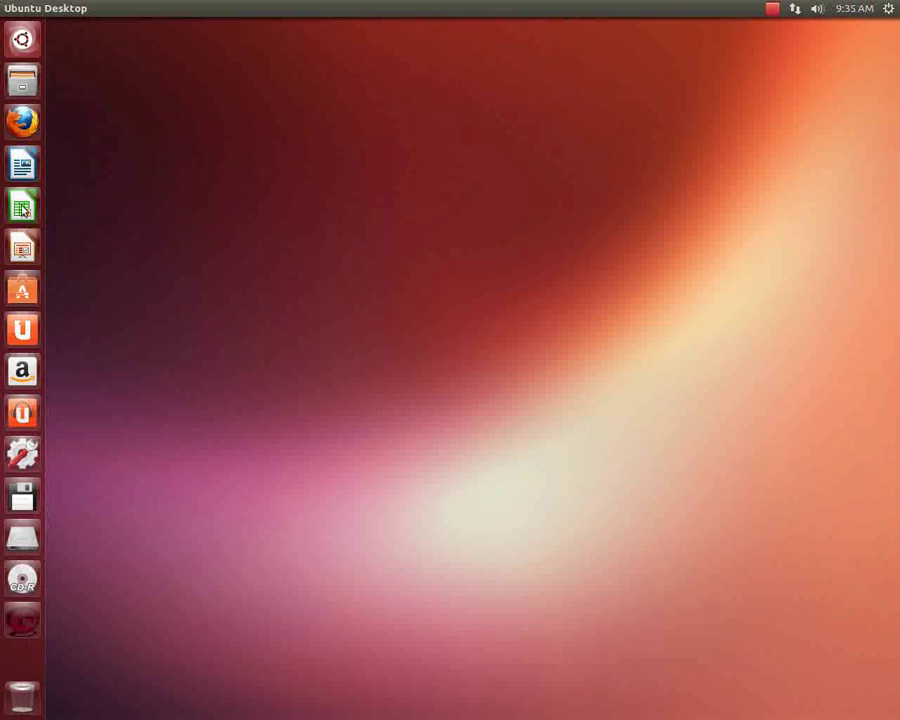
# Launch Firefox and load software.lehigh.edu.
pyautogui.click(20, 124)
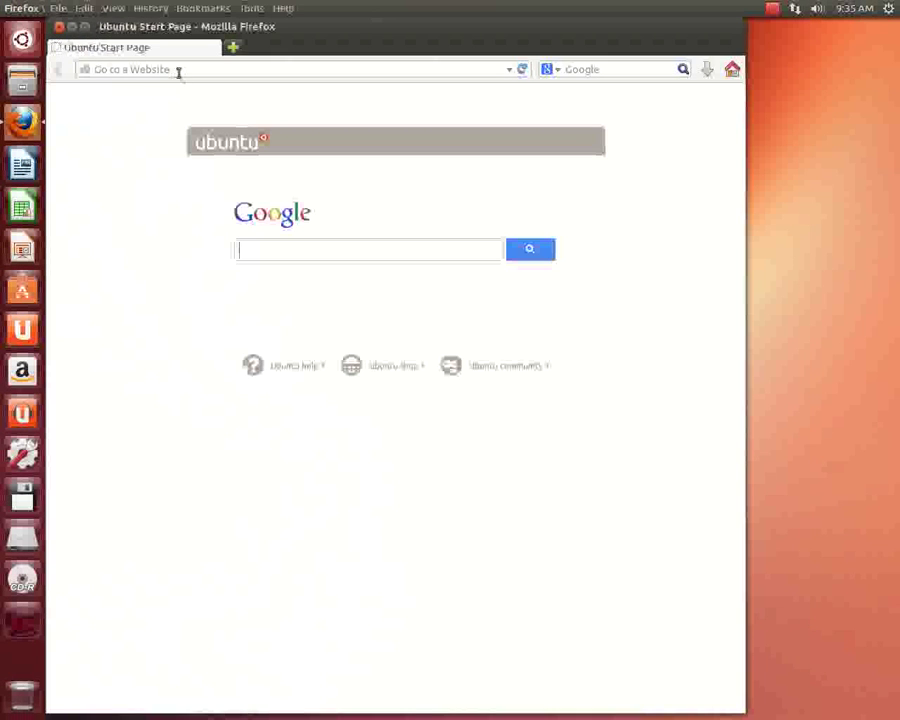
pyautogui.click(170, 69)
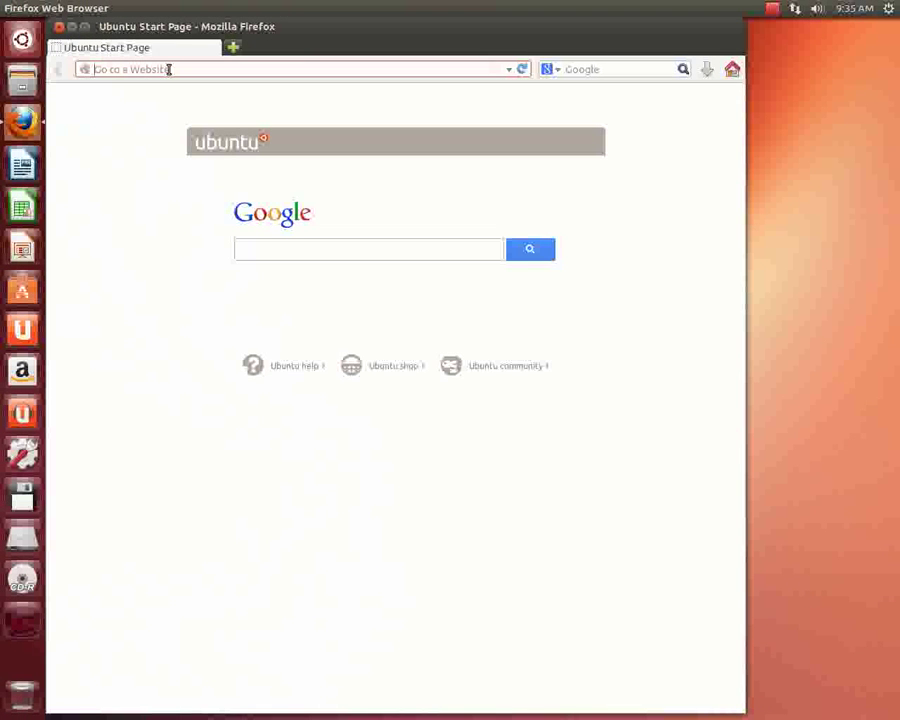
pyautogui.write('so')
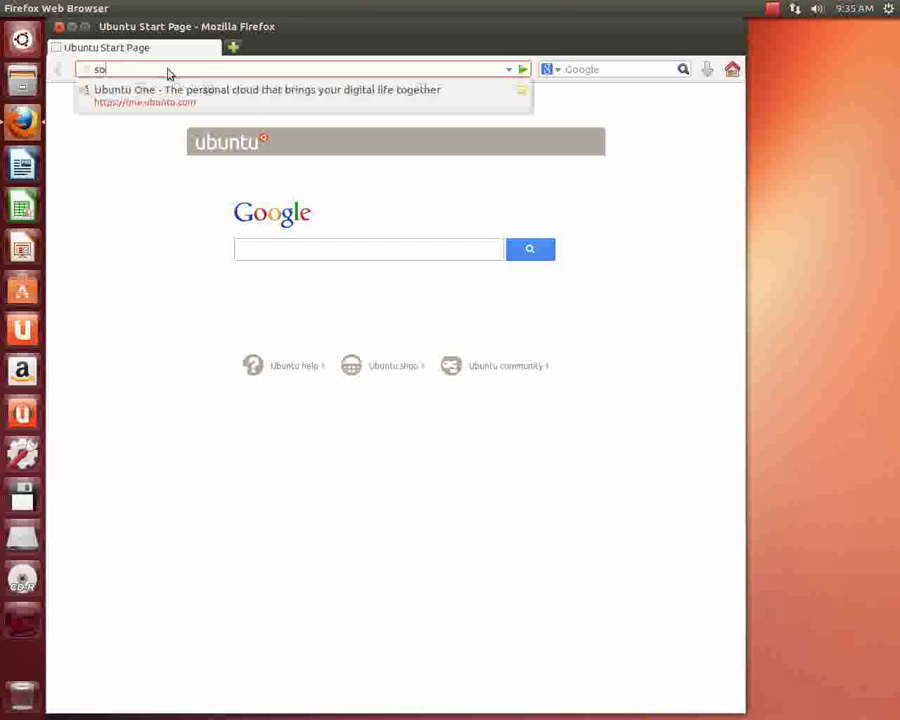
pyautogui.write('ftware')
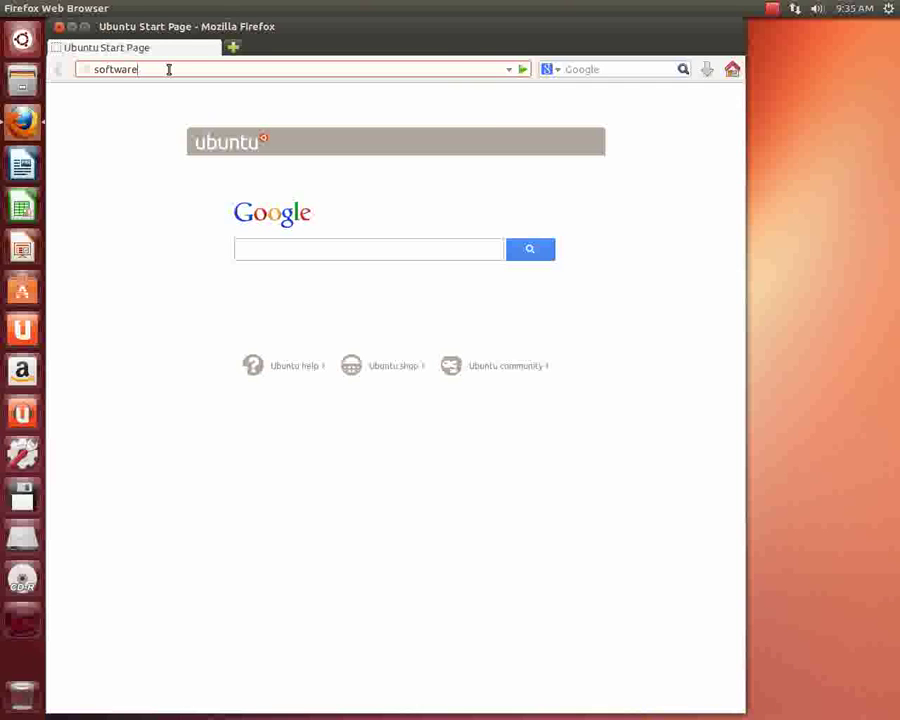
pyautogui.write('.lehigh.edu')
pyautogui.press('Return')
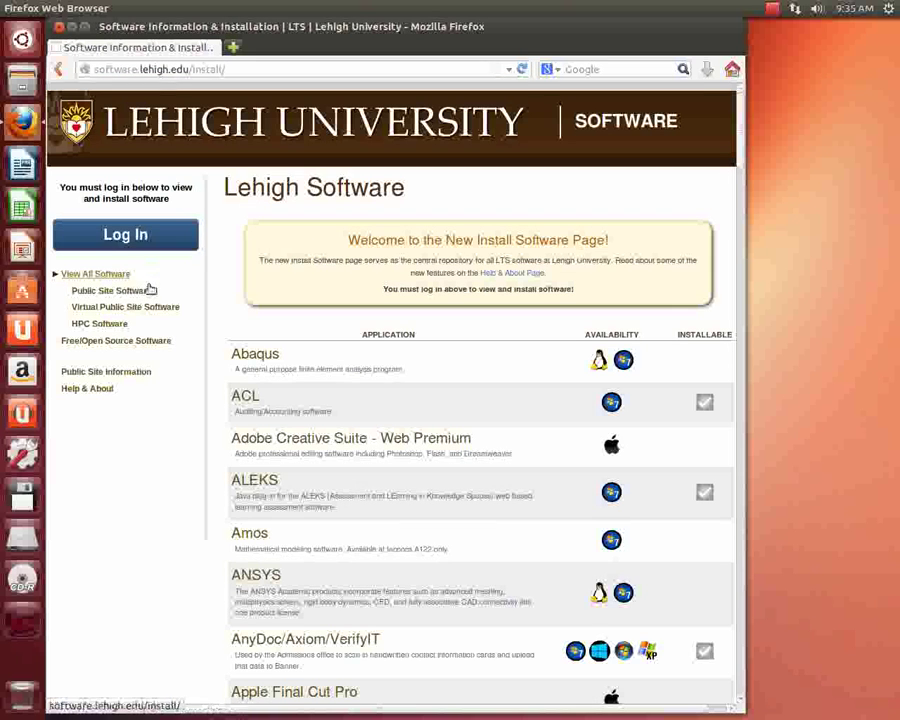
# Log in to the software site with the university user name and password.
pyautogui.click(126, 240)
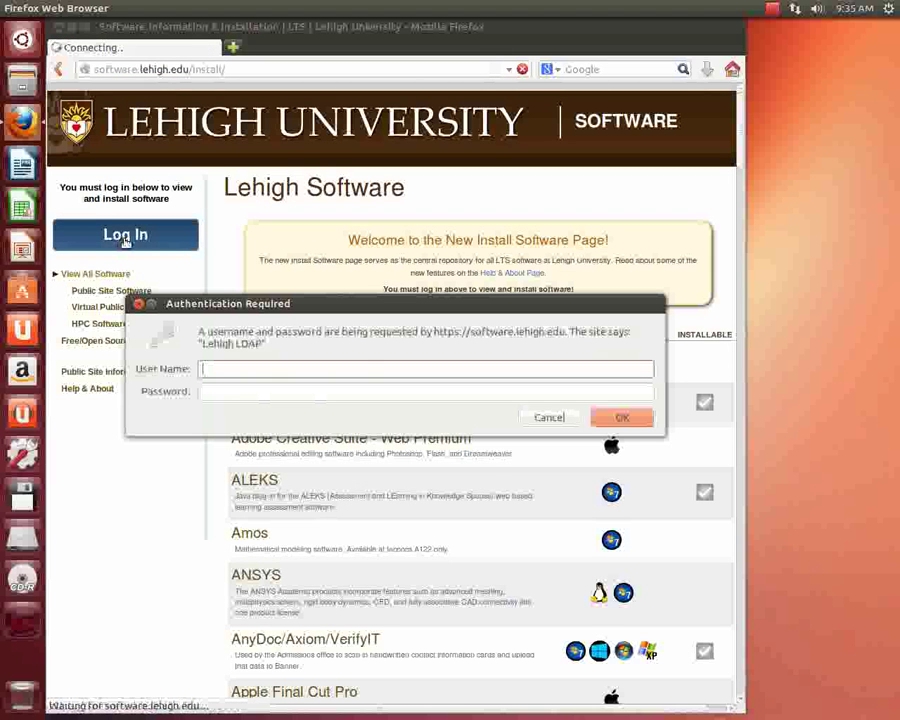
pyautogui.write('dpm3')
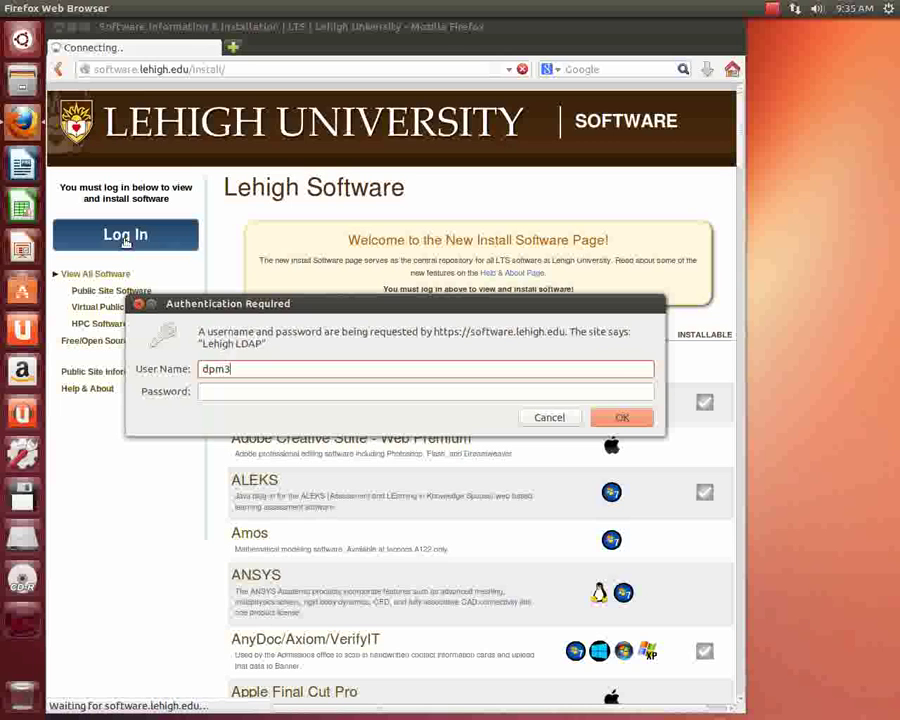
pyautogui.press('Tab')
pyautogui.write('•••')
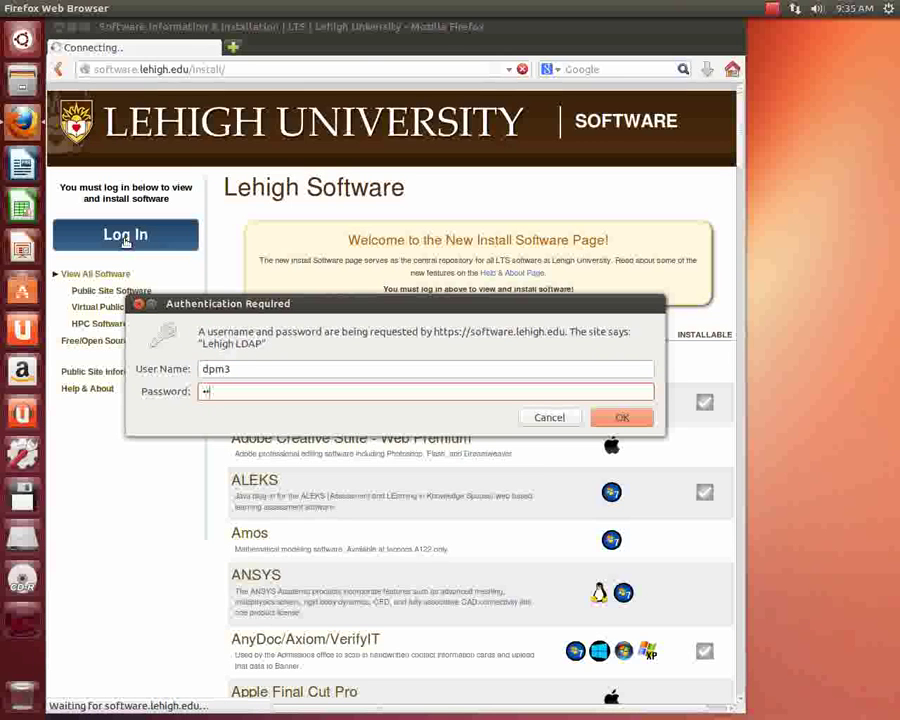
pyautogui.write('••••••')
pyautogui.press('Return')
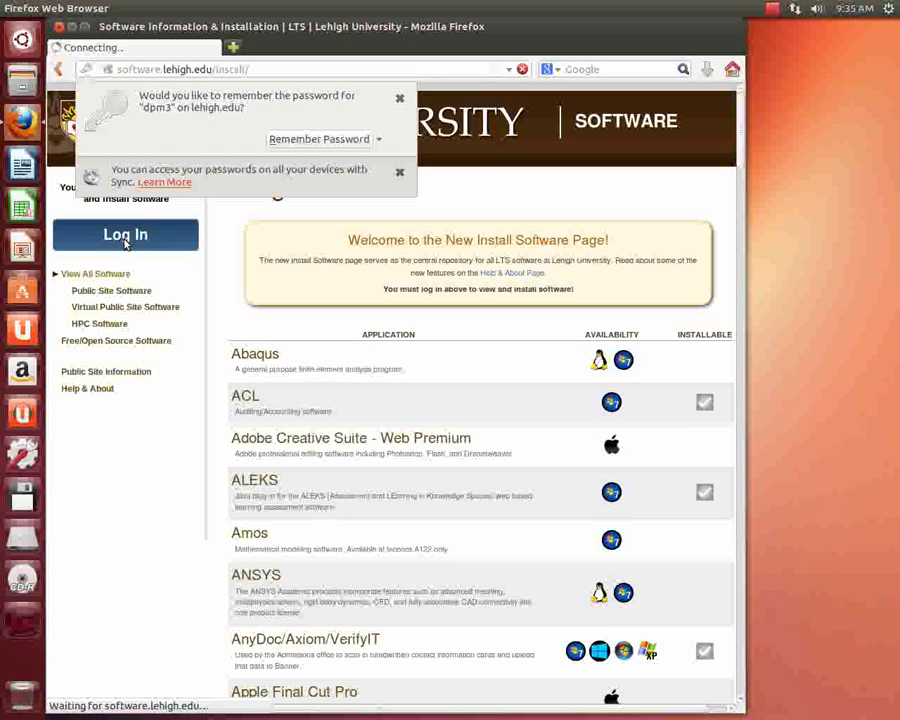
# Decline Firefox's offer to remember the password with Not Now.
pyautogui.click(379, 140)
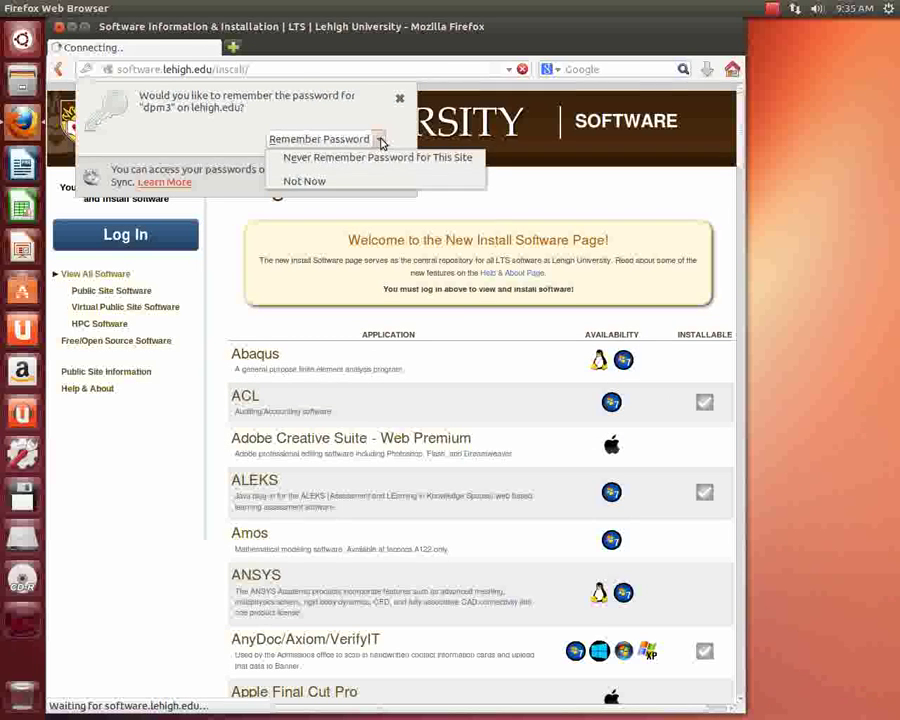
pyautogui.click(380, 142)
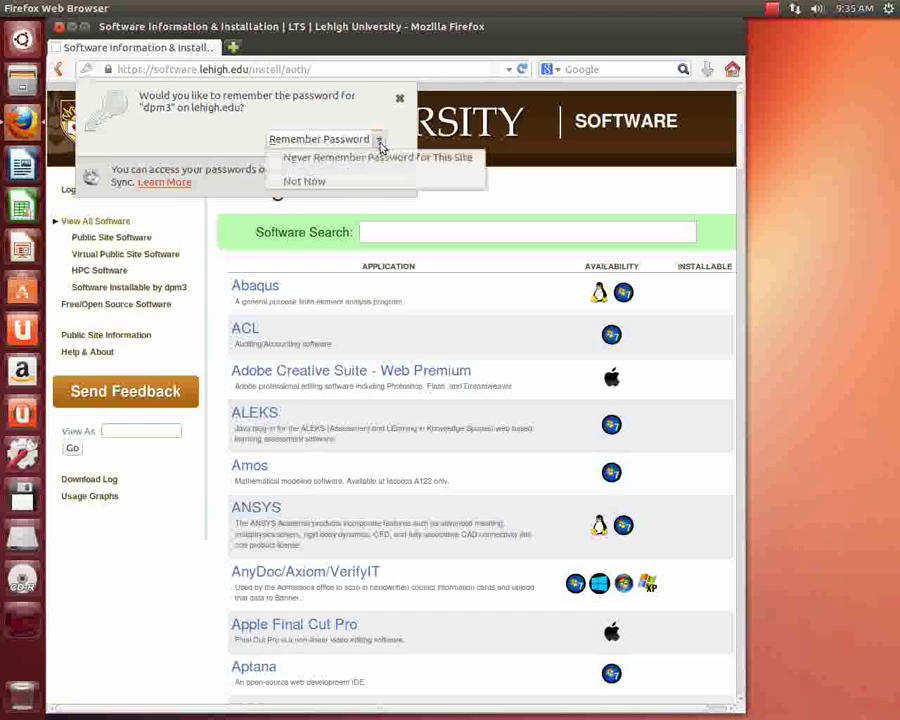
pyautogui.click(378, 163)
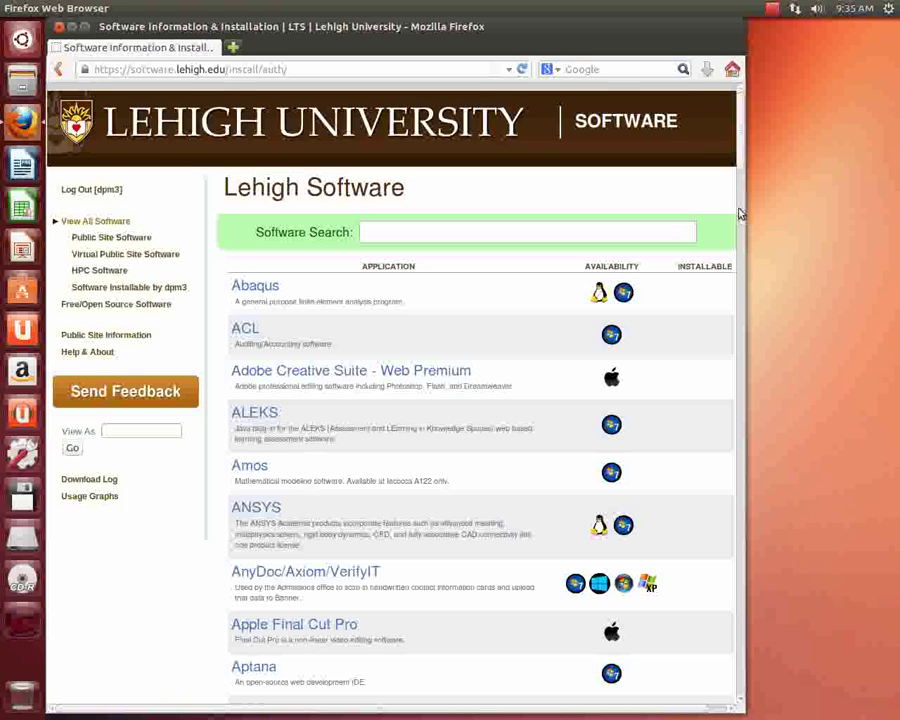
# Open the Cisco AnyConnect VPN entry and scroll to its Download section.
pyautogui.moveTo(745, 161); pyautogui.dragTo(770, 283)
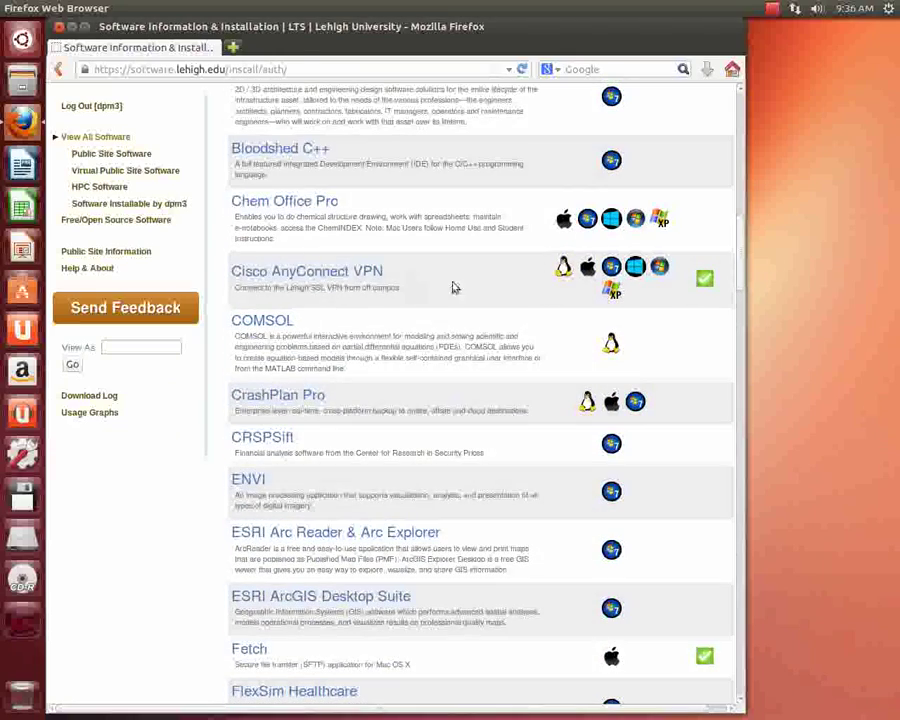
pyautogui.click(704, 281)
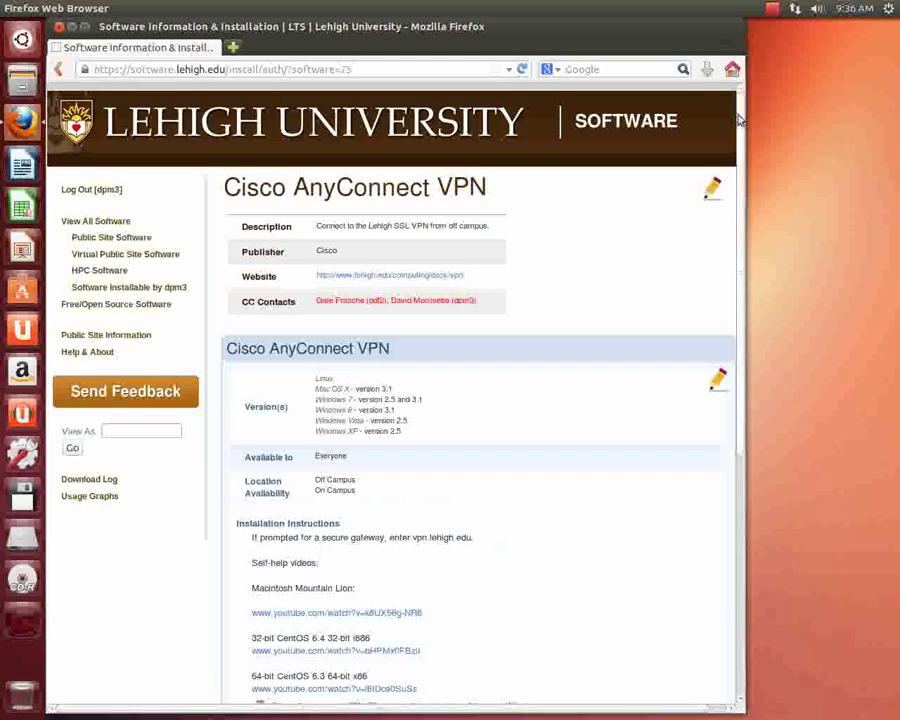
pyautogui.moveTo(738, 120); pyautogui.dragTo(723, 357)
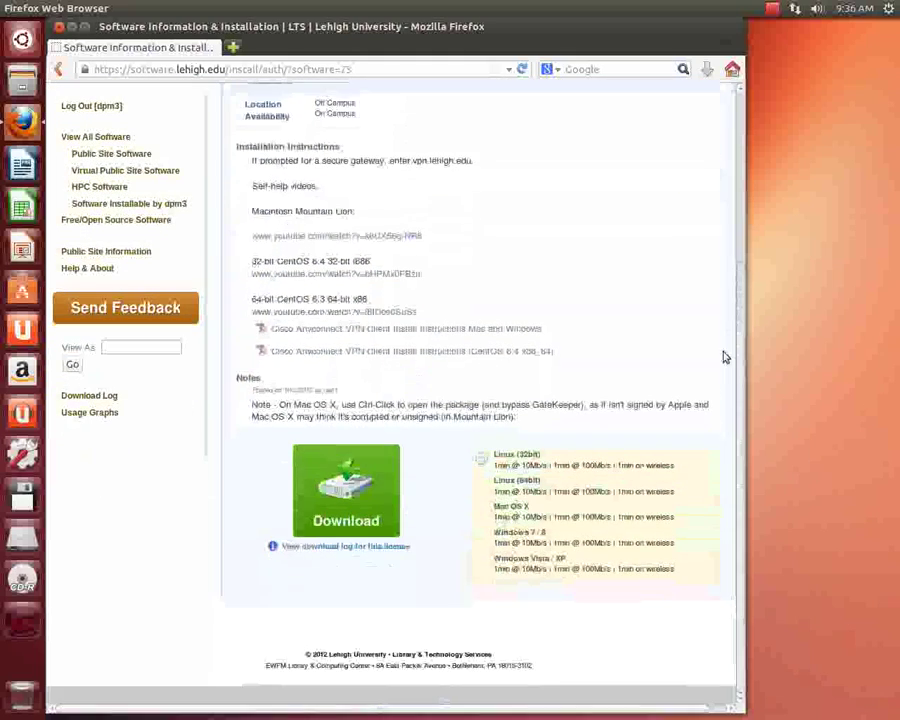
# Agree to the terms and save the Linux (32bit) installer anyconnect-predeploy-linux-3.1.00495-k9.tar.gz.
pyautogui.click(337, 507)
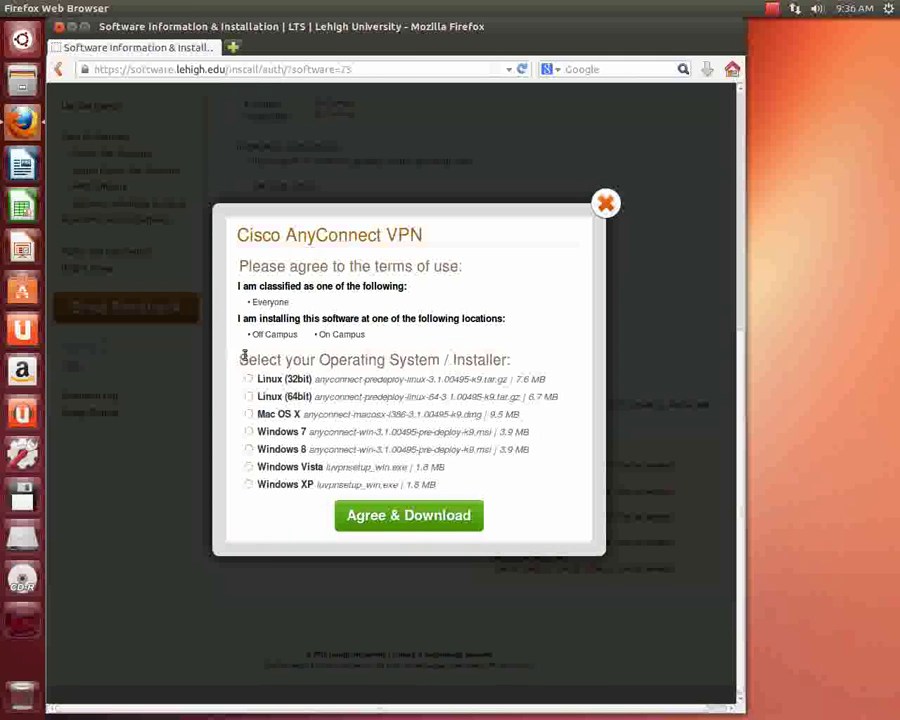
pyautogui.click(249, 380)
pyautogui.click(417, 516)
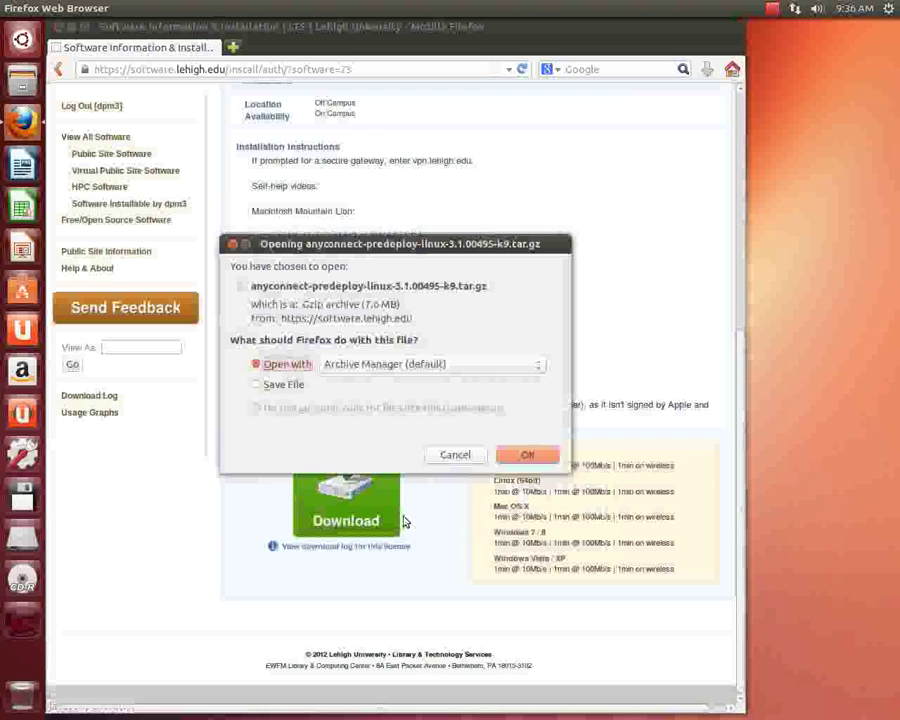
pyautogui.click(259, 390)
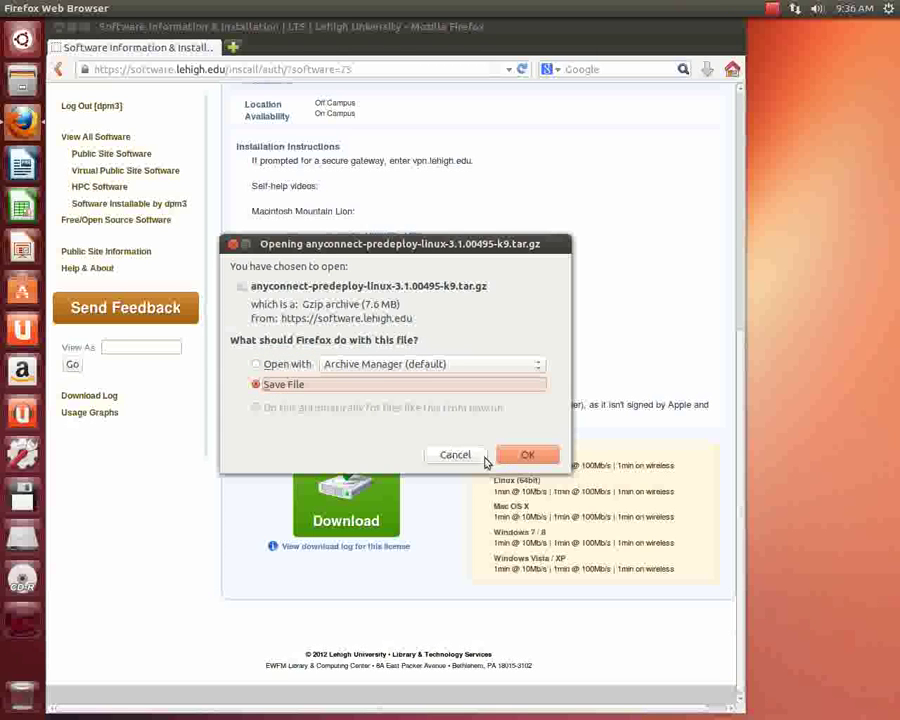
pyautogui.click(525, 457)
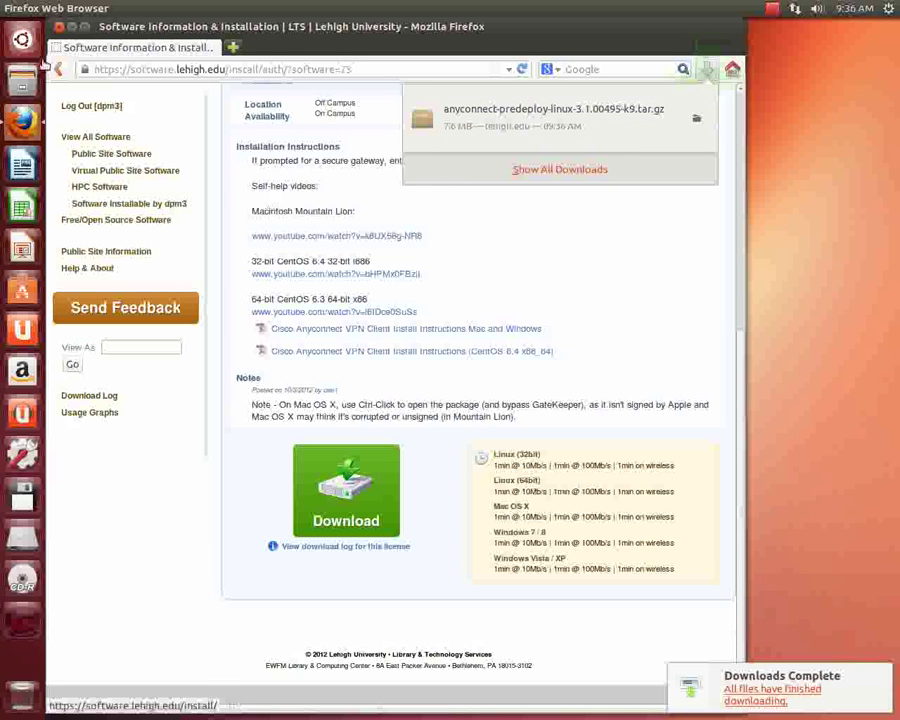
pyautogui.click(59, 28)
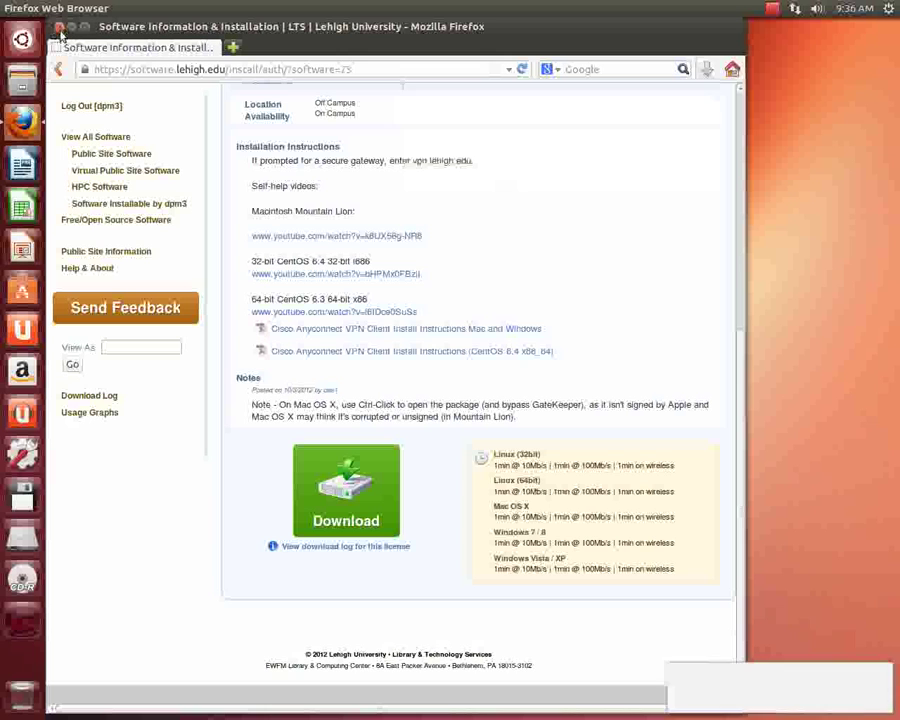
# Close Firefox and launch Terminal from a Dash search for 'term'.
pyautogui.click(59, 28)
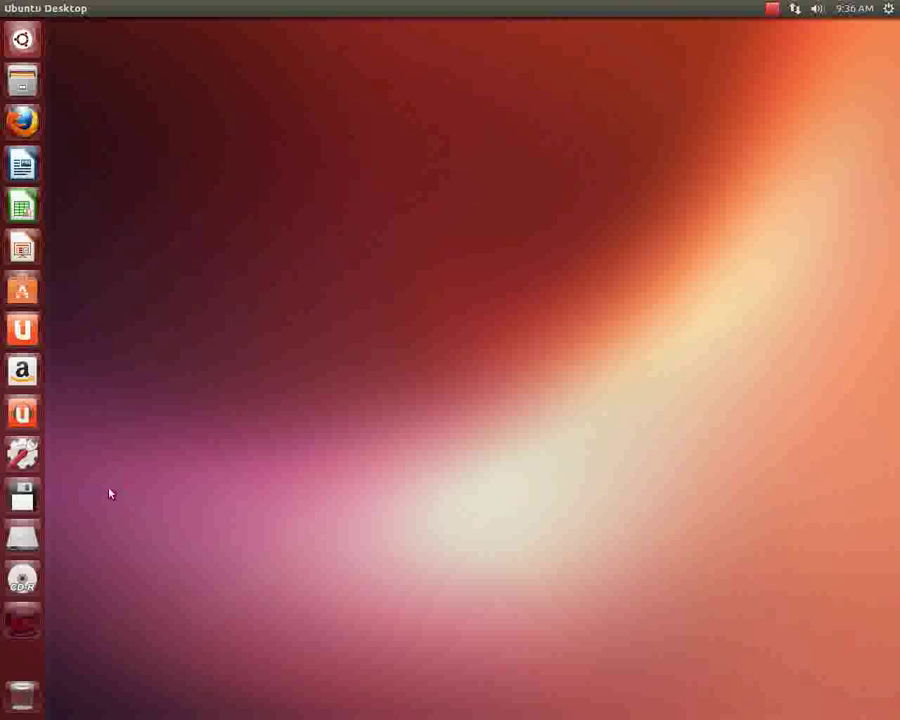
pyautogui.press('super')
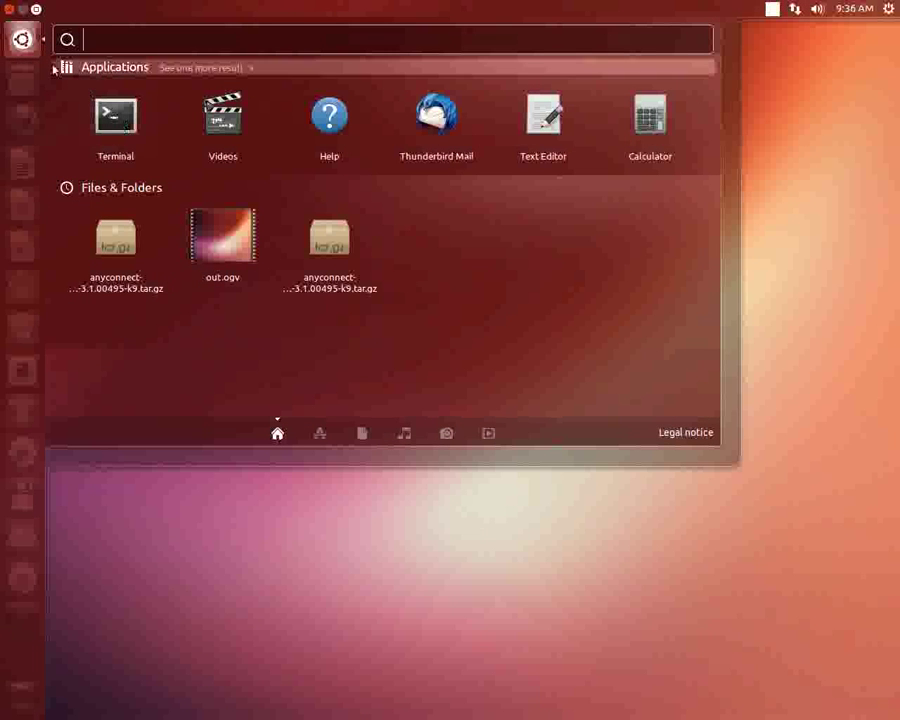
pyautogui.write('t')
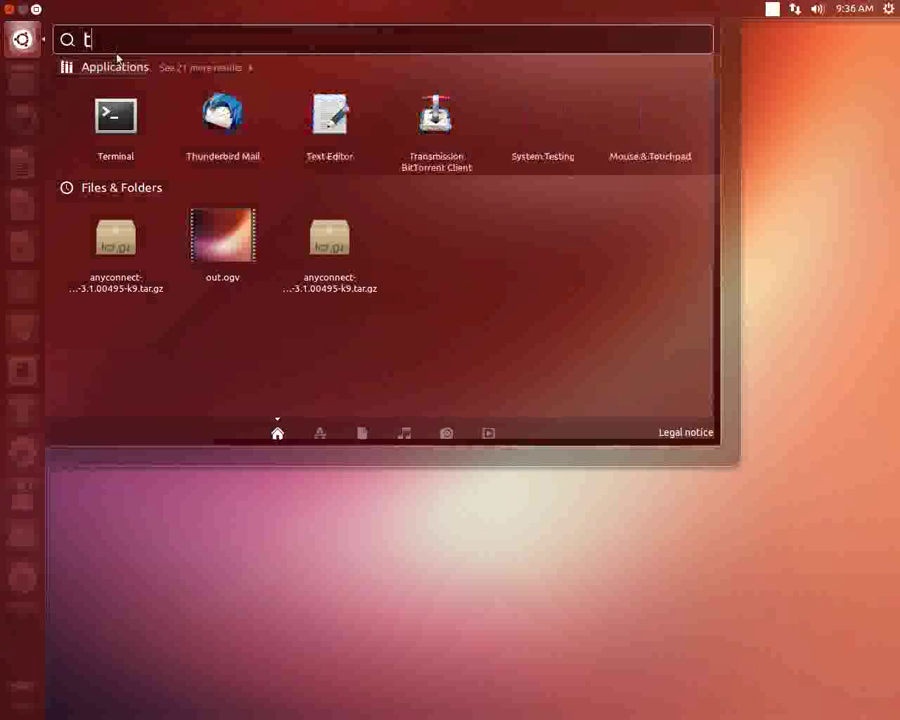
pyautogui.write('erm')
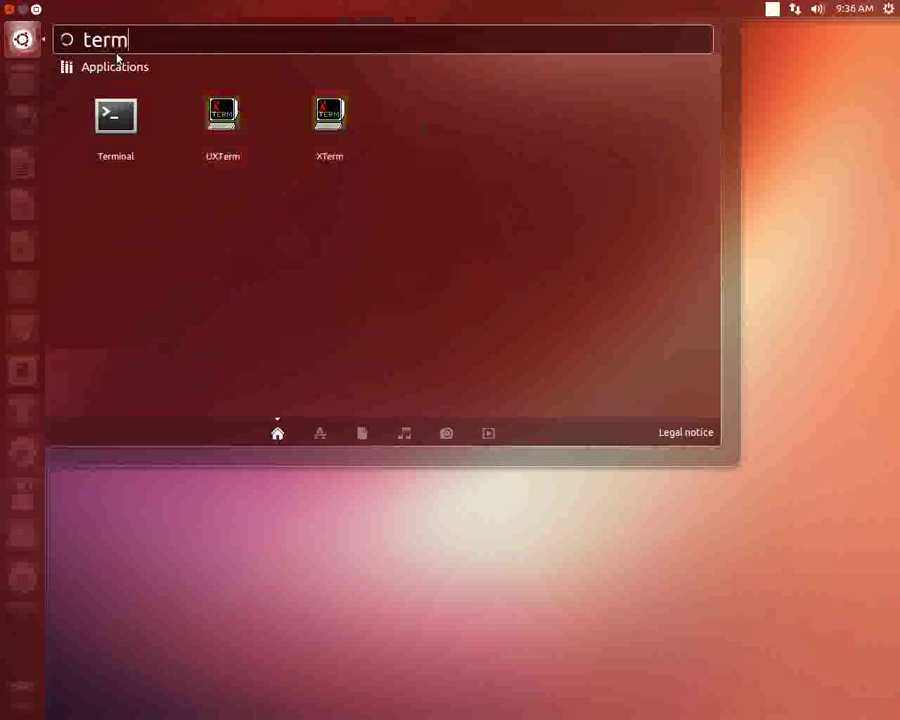
pyautogui.click(121, 124)
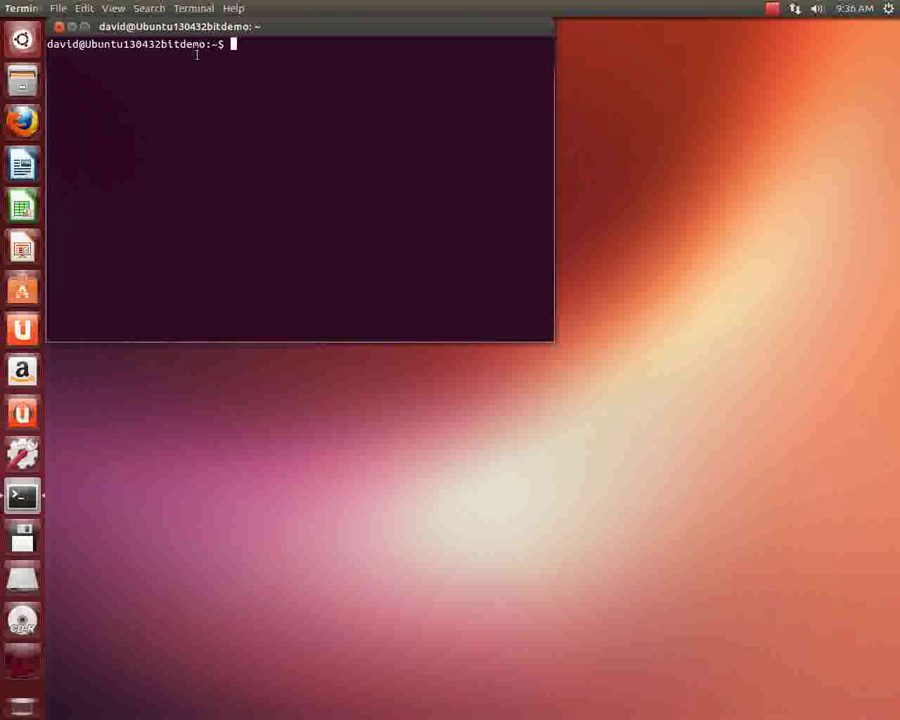
# Enlarge the terminal font, change into Downloads and list its files.
pyautogui.hotkey('ctrl', '+')
pyautogui.hotkey('ctrl', '+')
pyautogui.hotkey('ctrl', '+')
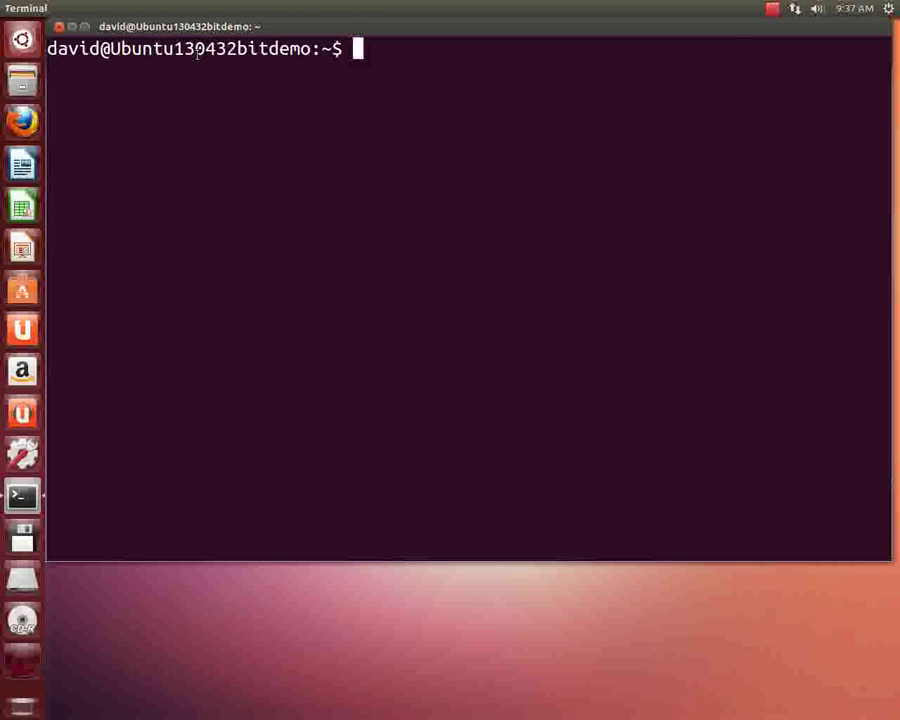
pyautogui.write('c')
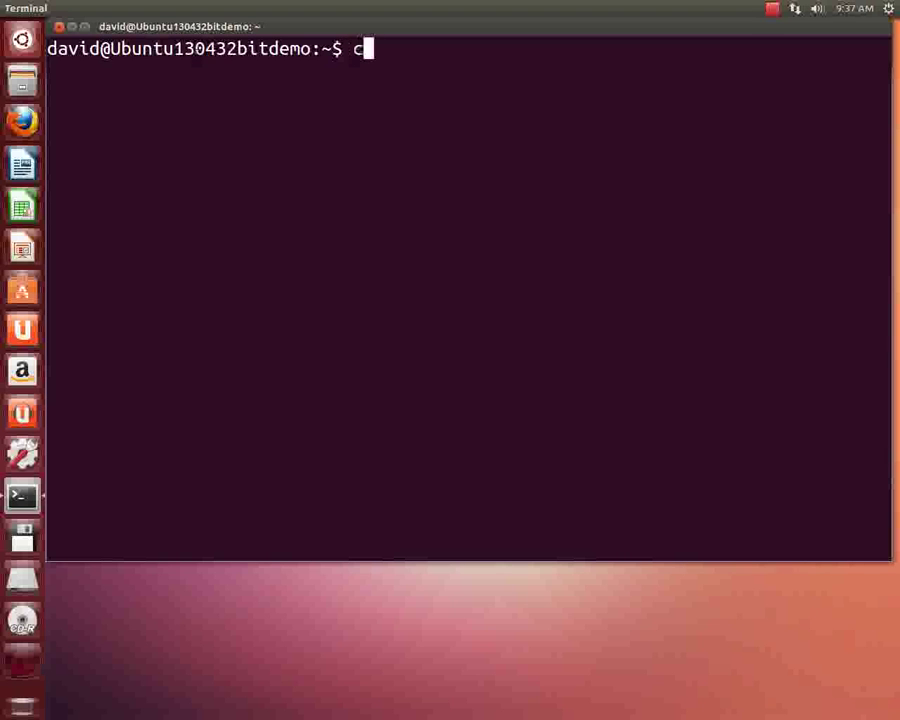
pyautogui.write('d Dow')
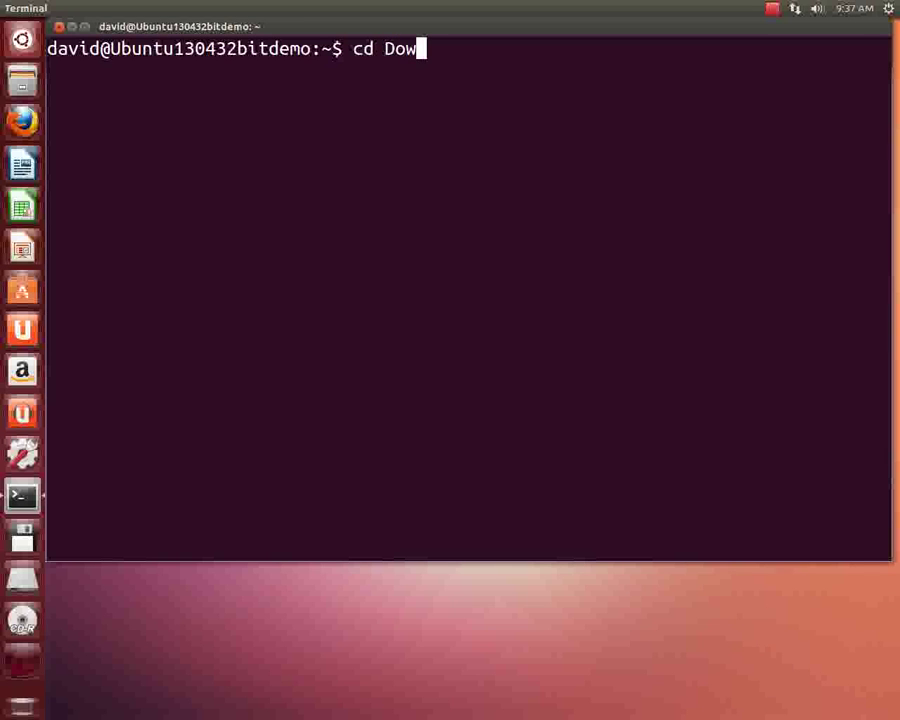
pyautogui.press('Tab')
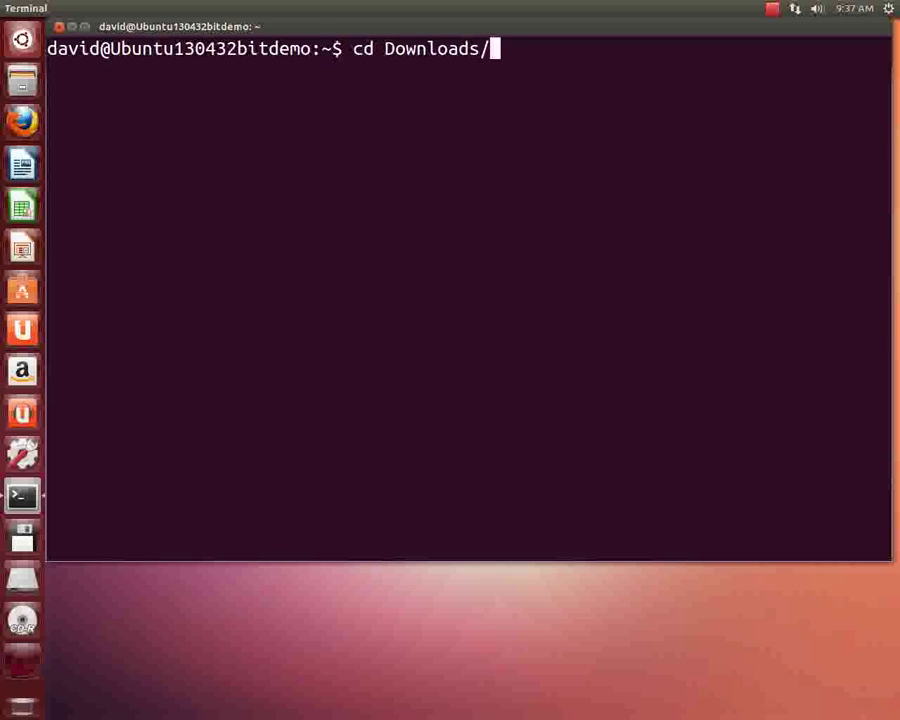
pyautogui.press('Return')
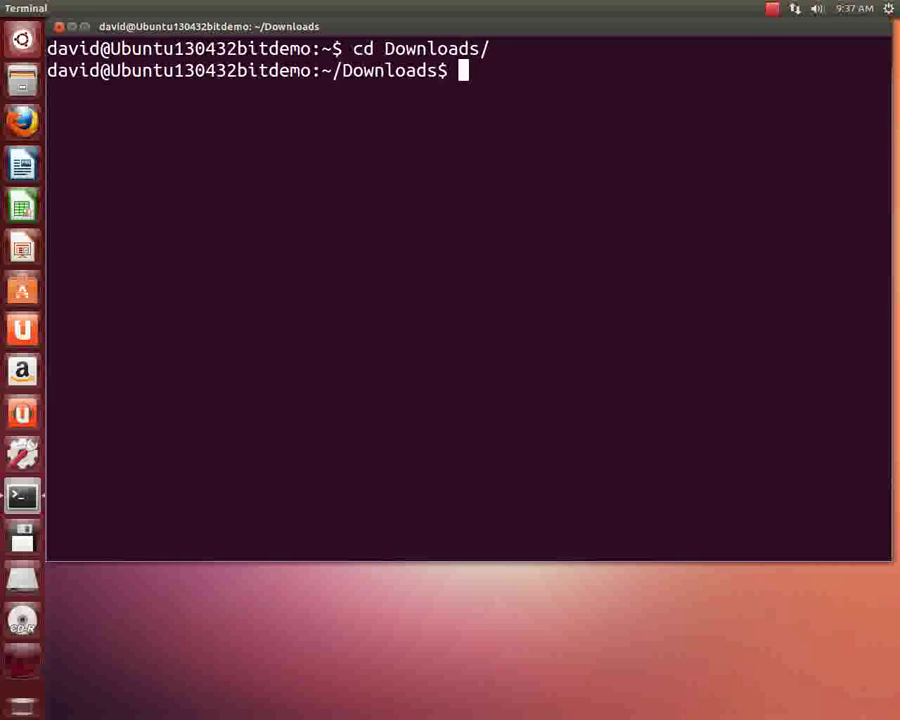
pyautogui.write('ls')
pyautogui.press('Return')
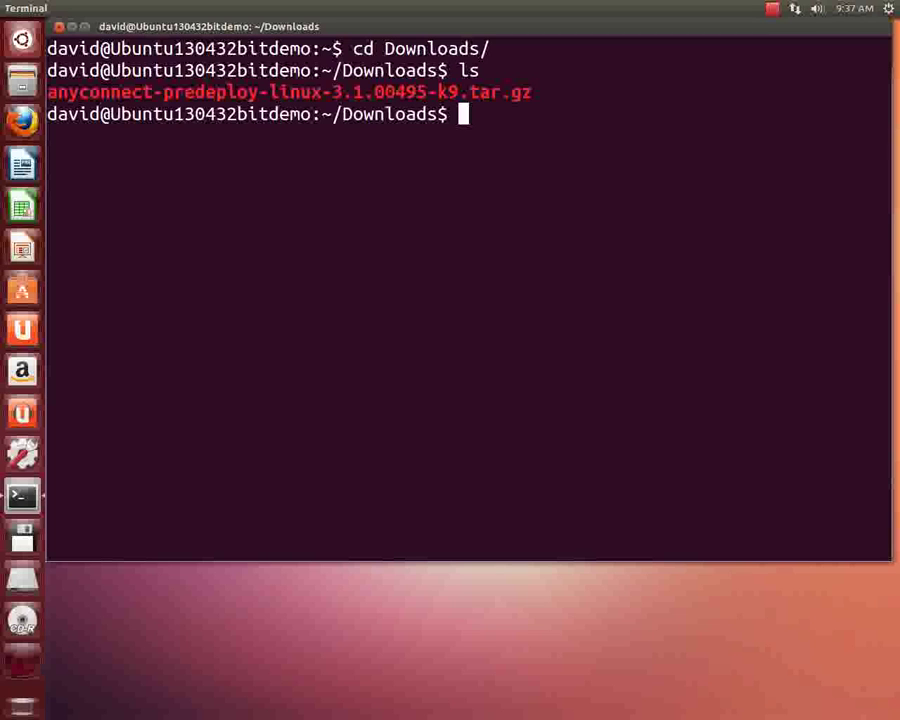
# Gunzip the AnyConnect .tar.gz archive and confirm the .tar file exists.
pyautogui.write('gunzip ')
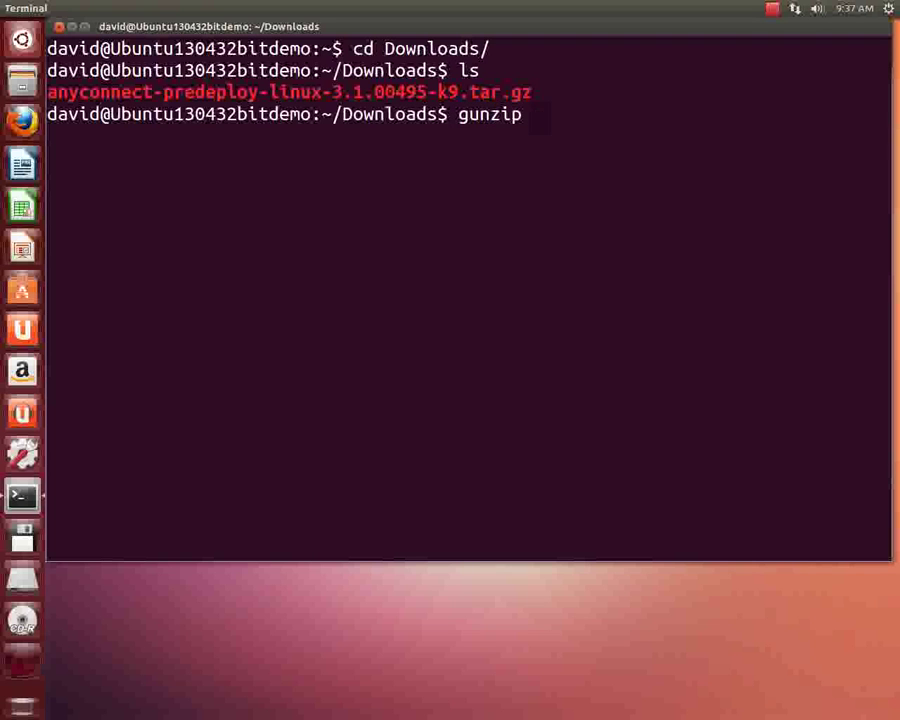
pyautogui.write('an')
pyautogui.press('Tab')
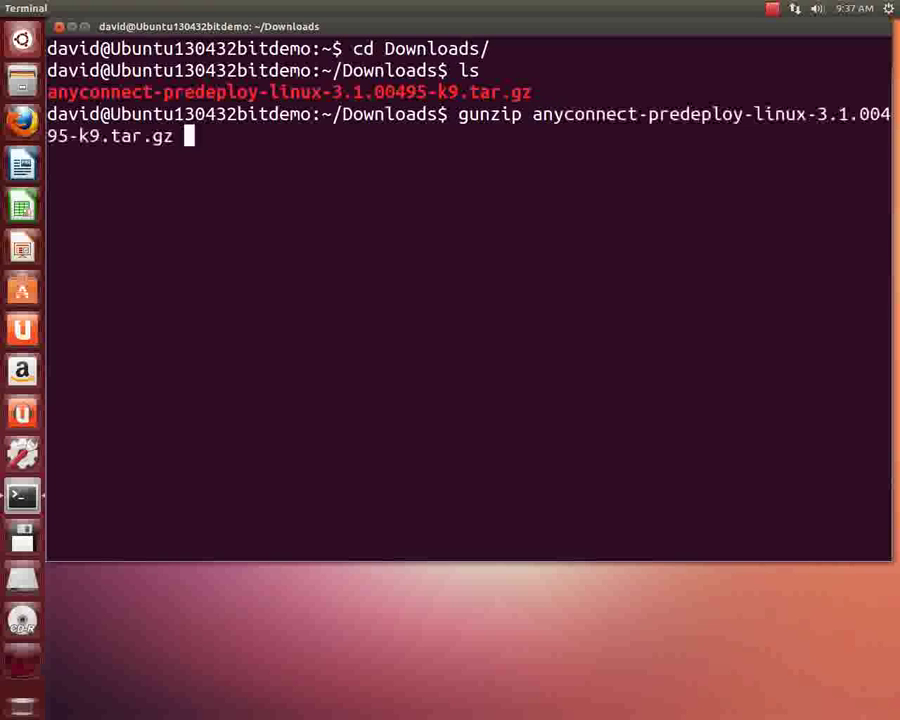
pyautogui.press('Return')
pyautogui.write('ls')
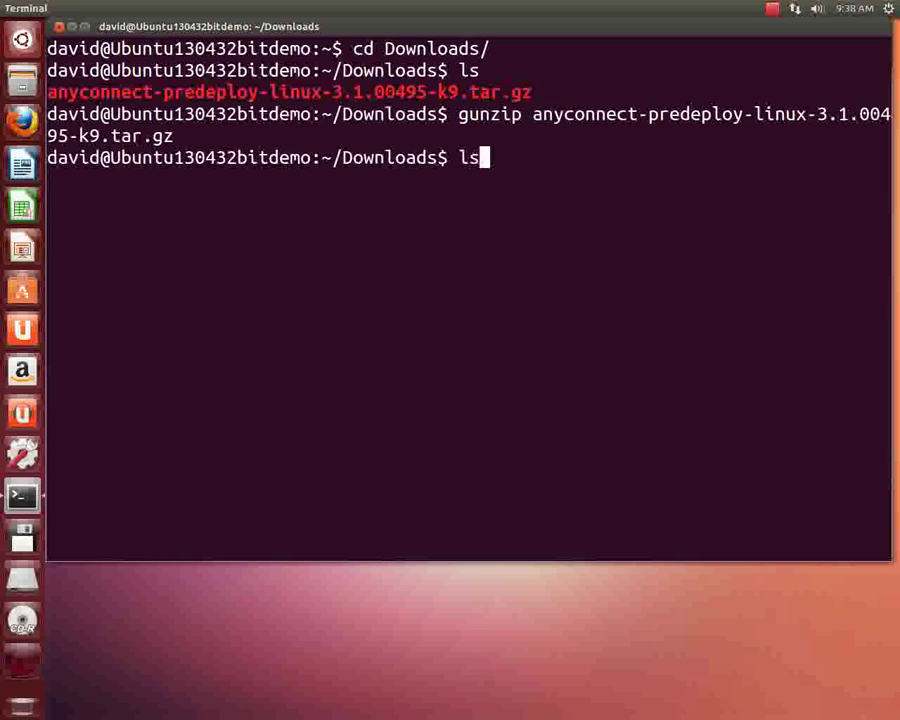
pyautogui.press('Return')
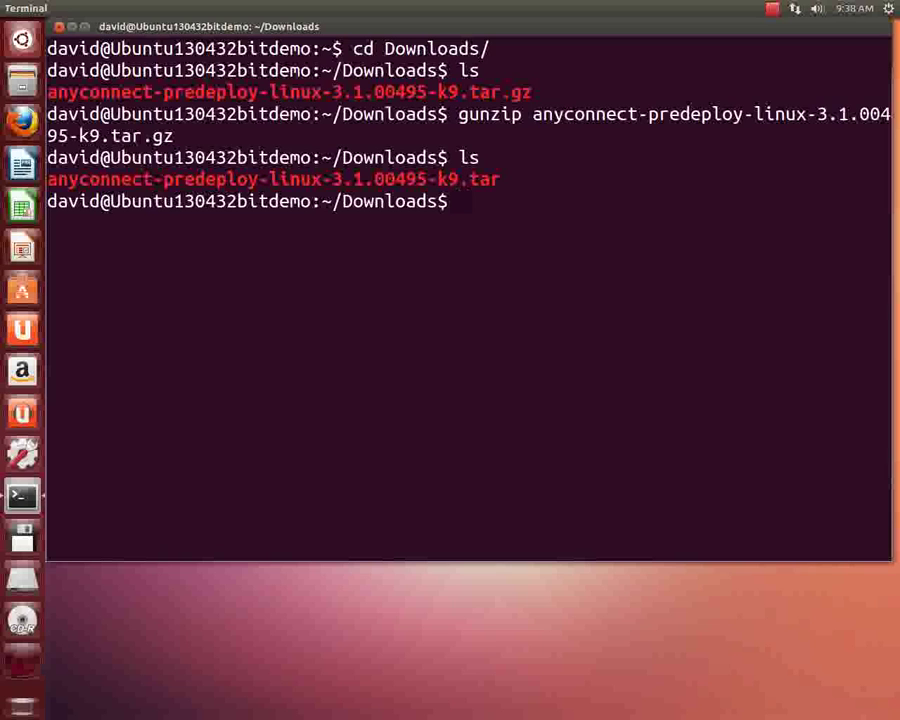
# Extract the AnyConnect .tar file with tar -xvf.
pyautogui.write('tar -xvf an')
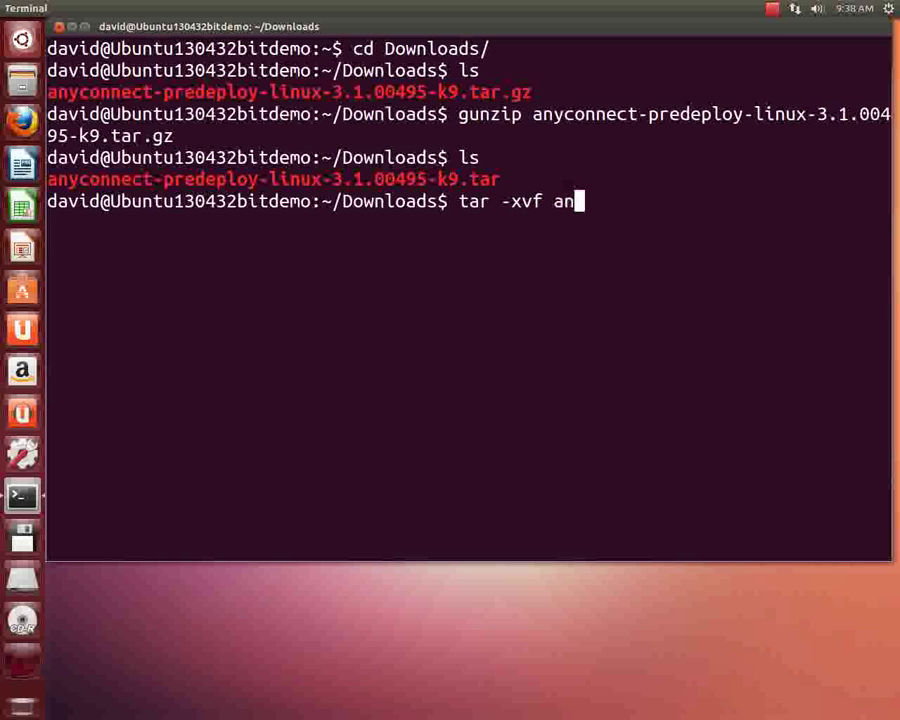
pyautogui.press('Tab')
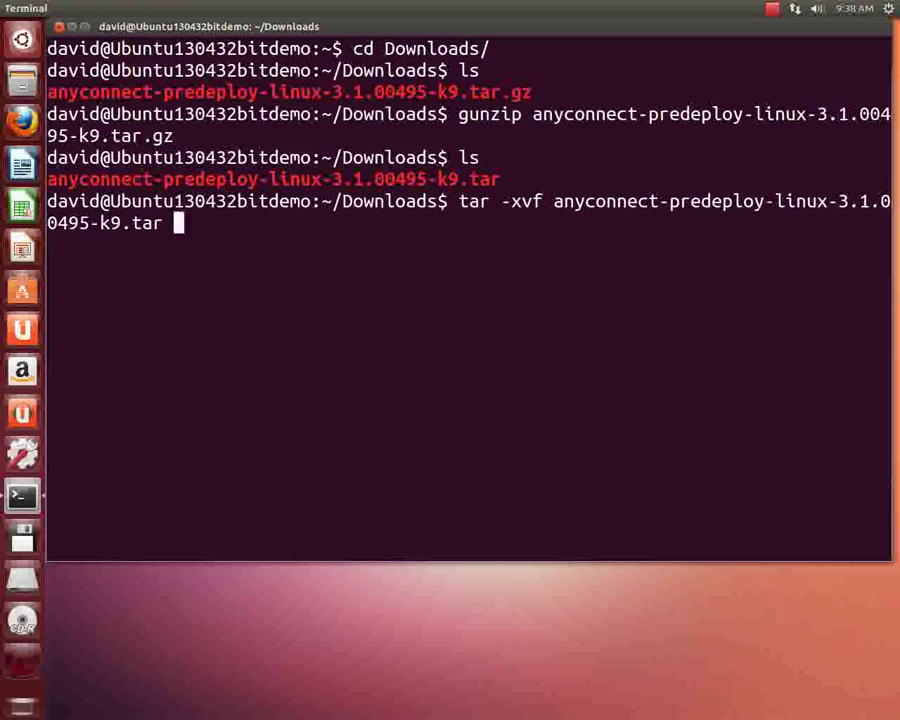
pyautogui.press('Return')
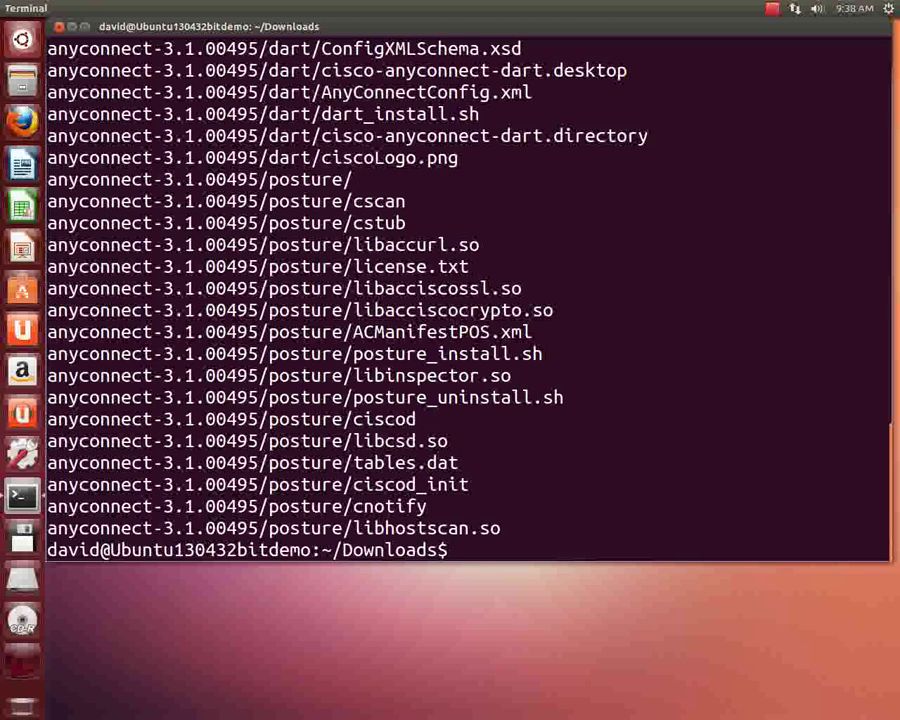
# Change into anyconnect-3.1.00495/vpn, listing each folder along the way to reveal vpn_install.sh.
pyautogui.write('ls')
pyautogui.press('Return')
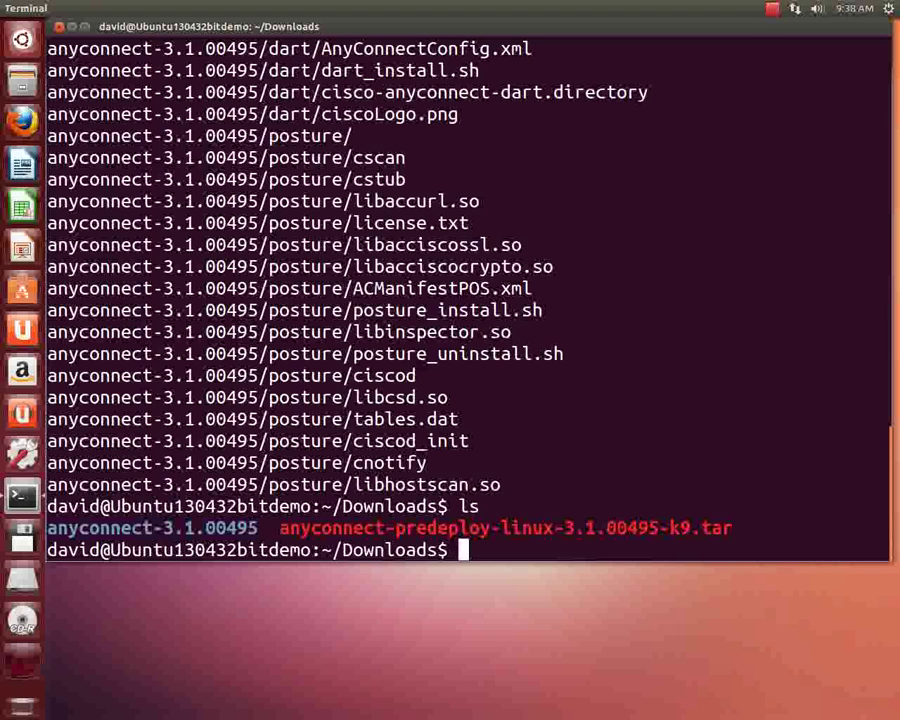
pyautogui.write('cd an')
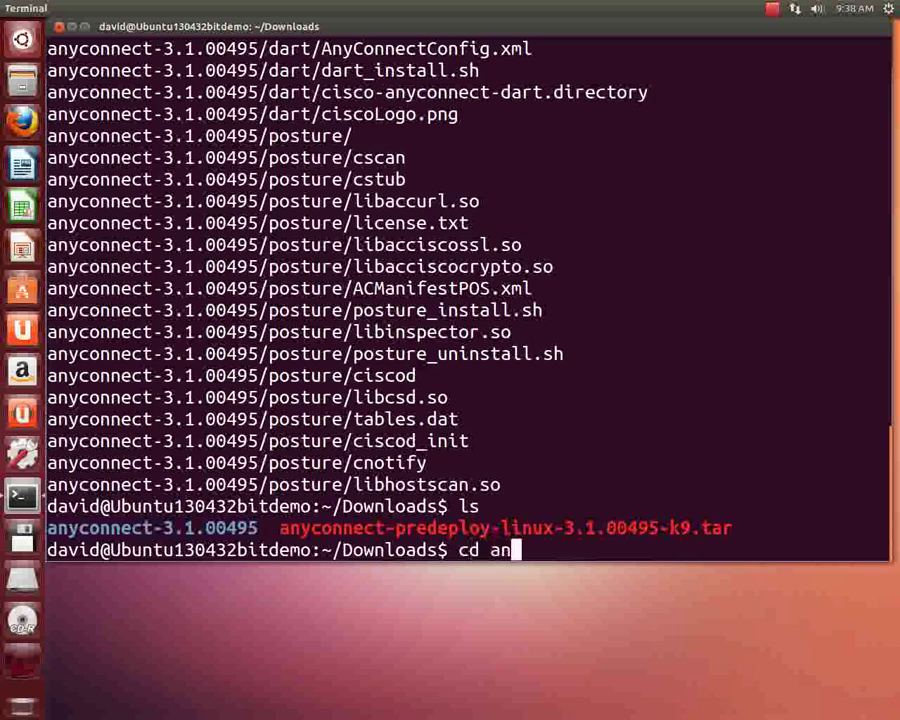
pyautogui.write('y')
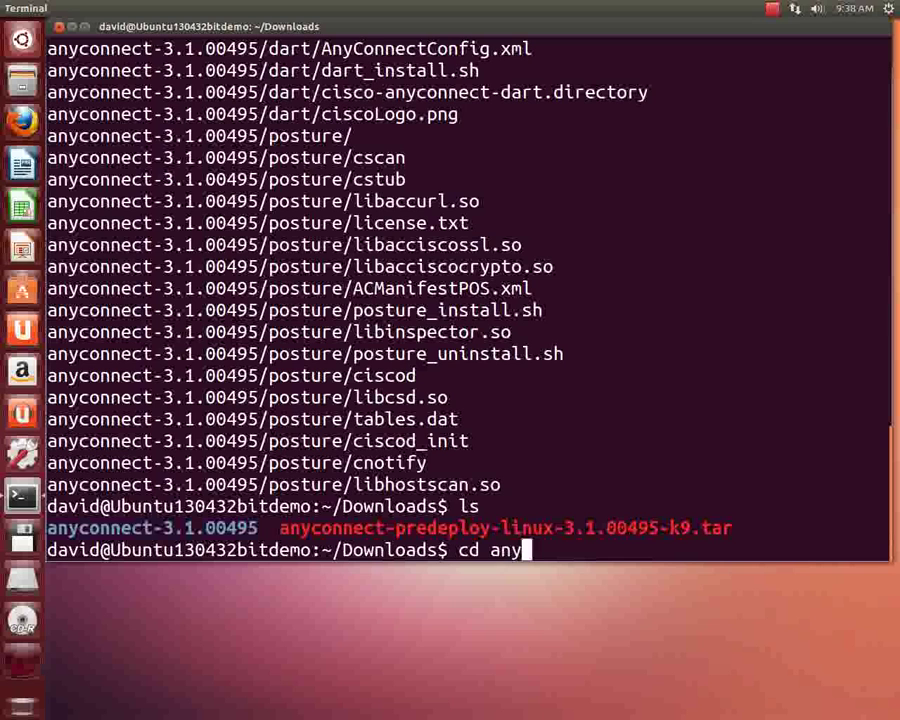
pyautogui.press('Tab')
pyautogui.press('Return')
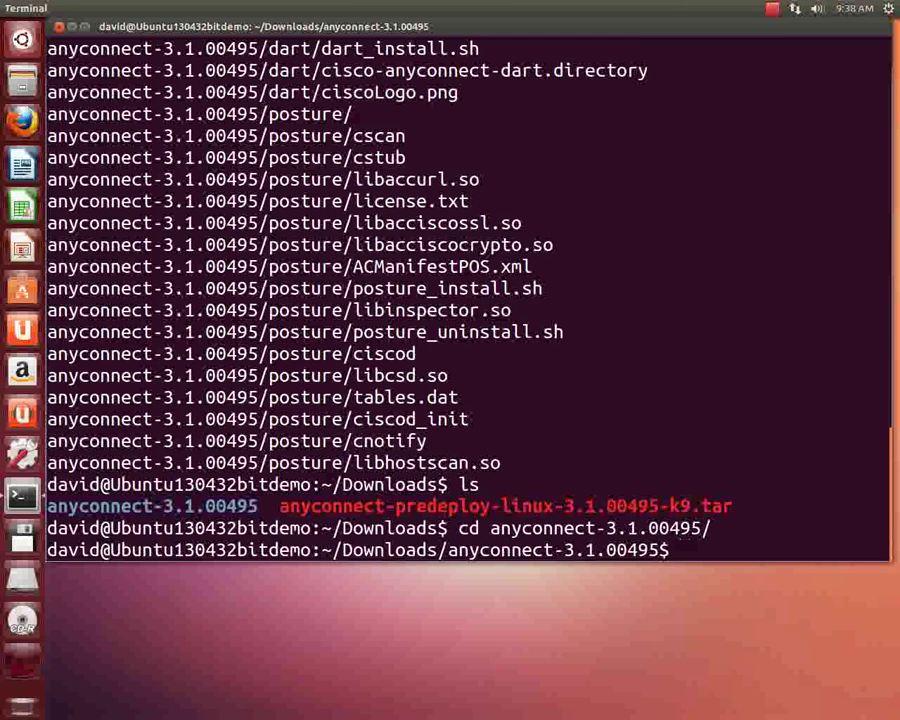
pyautogui.write('ls')
pyautogui.press('Return')
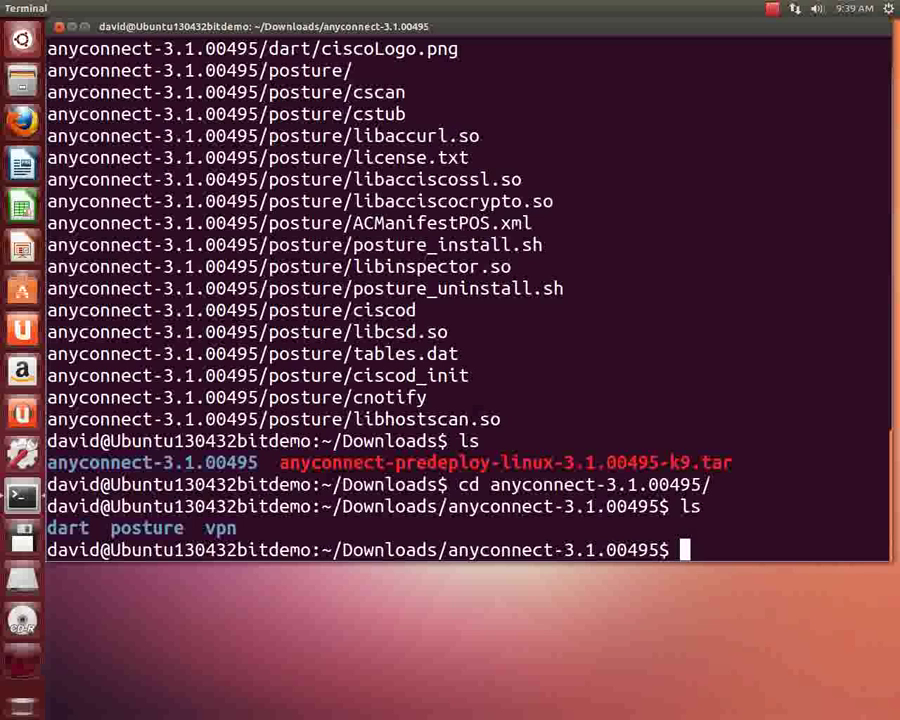
pyautogui.write('cd vpn')
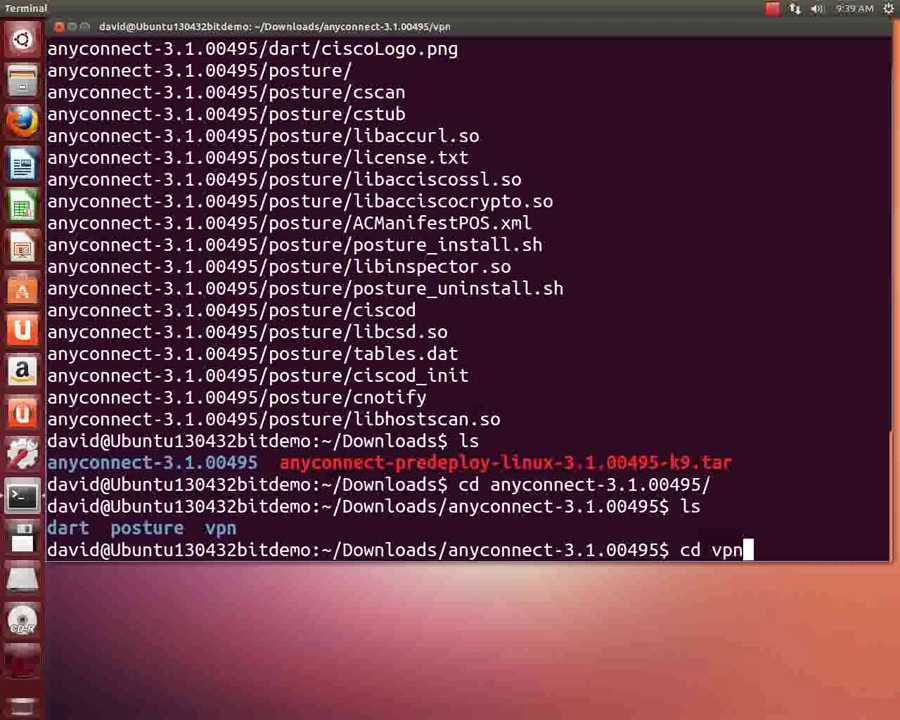
pyautogui.press('Return')
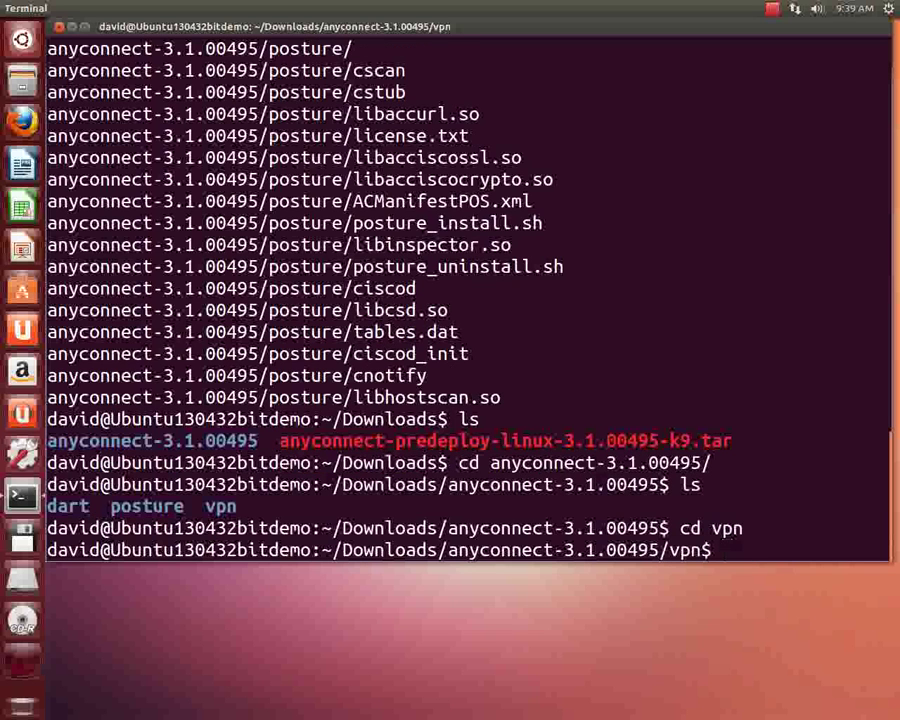
pyautogui.write('ls')
pyautogui.press('Return')
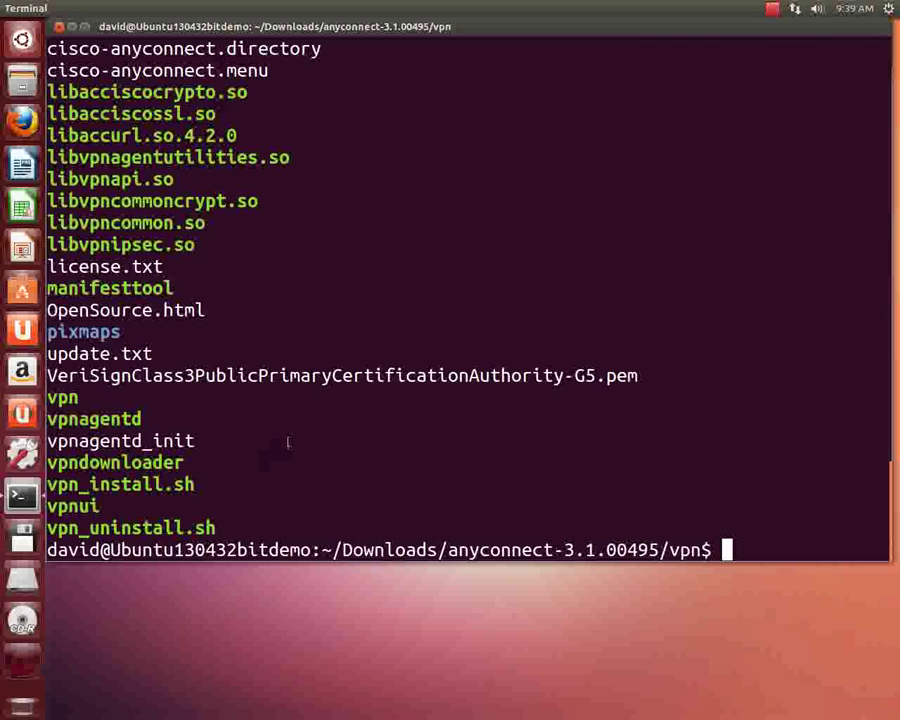
# Run sudo ./vpn_install.sh, enter the password, and accept the license with Y.
pyautogui.write('sudo ./vpn_')
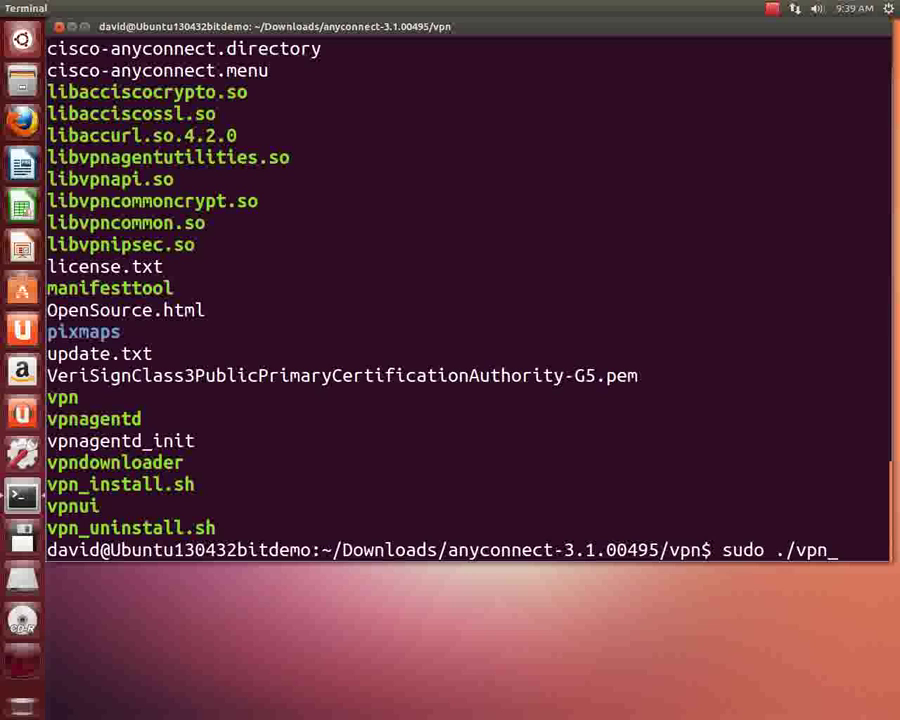
pyautogui.write('ins')
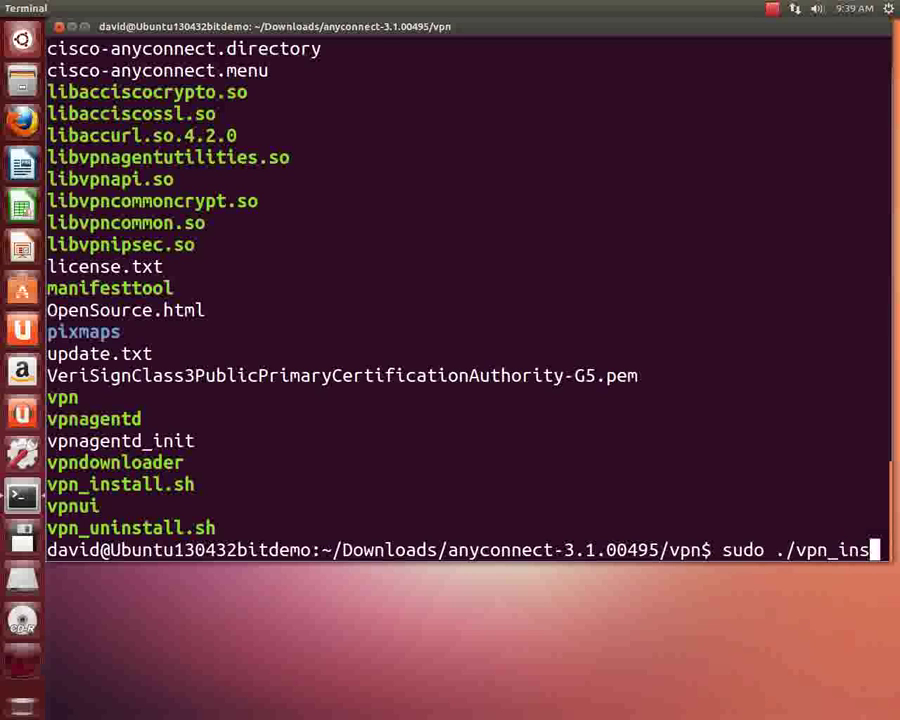
pyautogui.press('Tab')
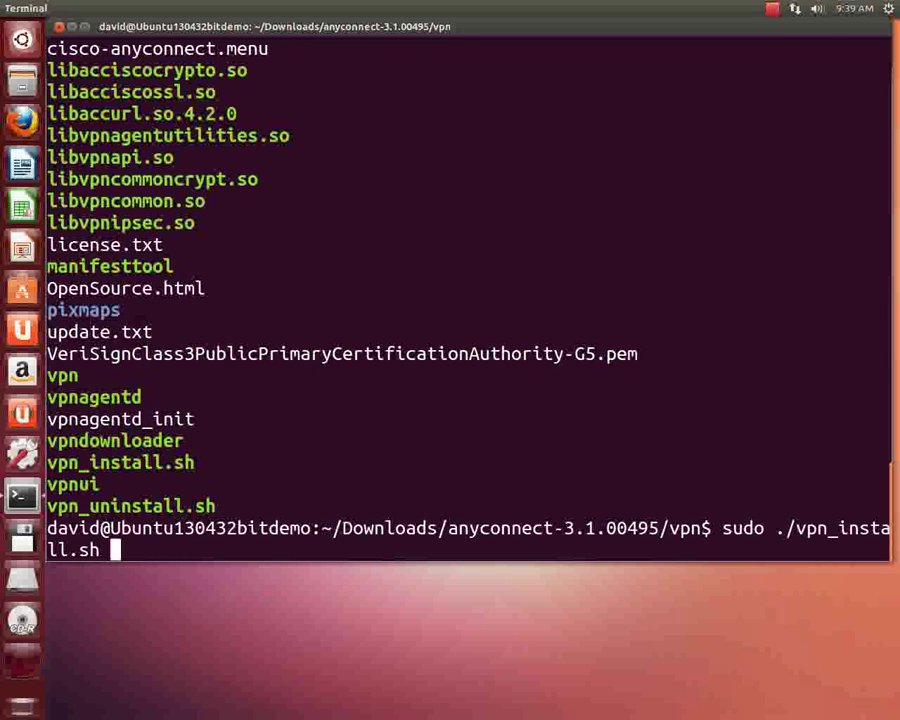
pyautogui.press('Return')
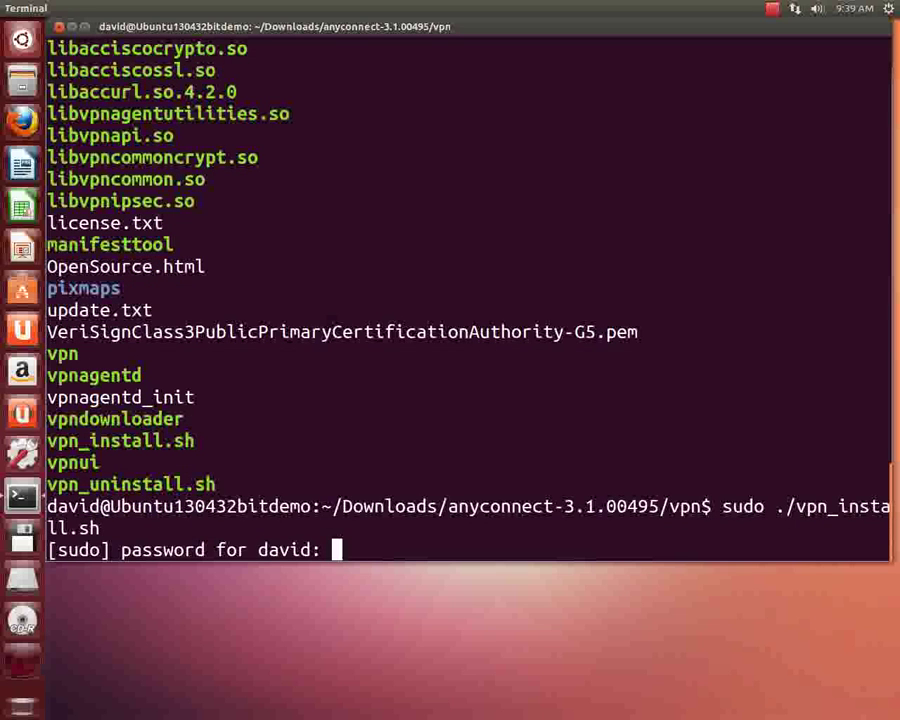
pyautogui.press('Return')
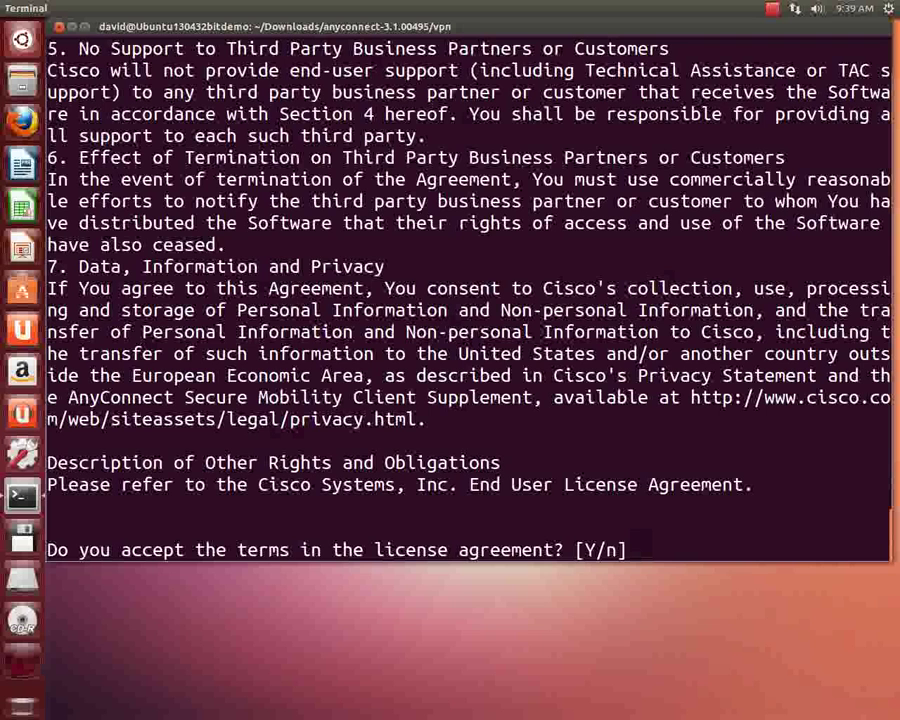
pyautogui.write('Y')
pyautogui.press('Return')
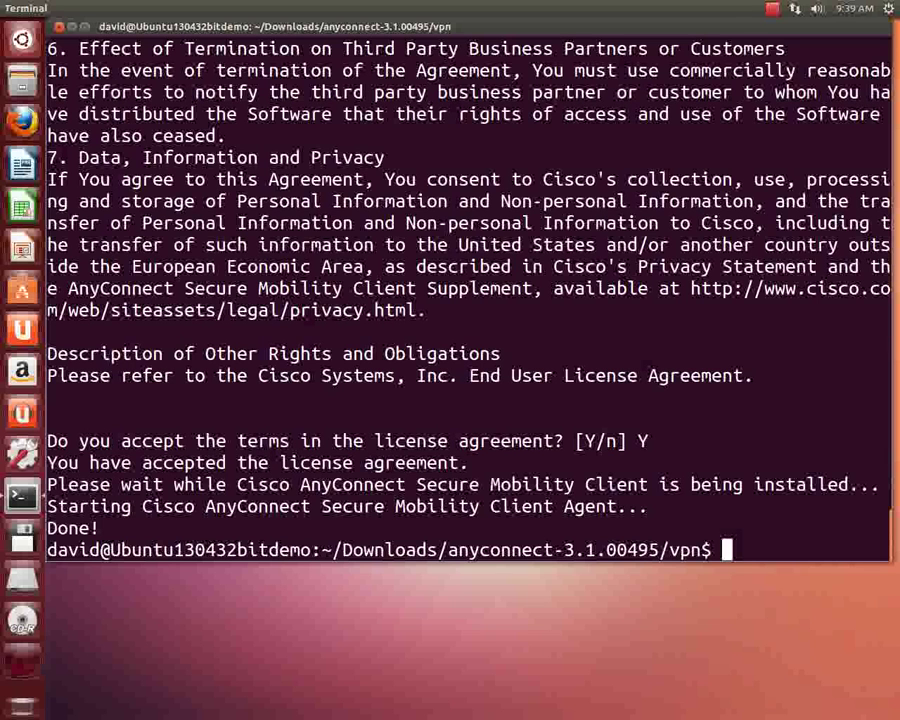
# Exit the shell to close the terminal window.
pyautogui.write('exo')
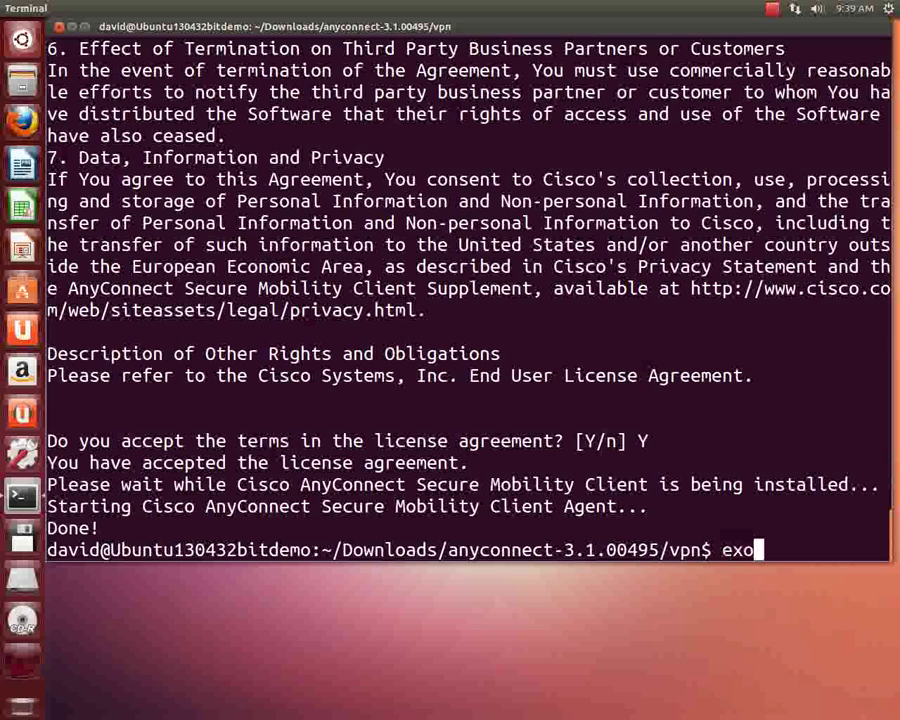
pyautogui.press('BackSpace')
pyautogui.write('it')
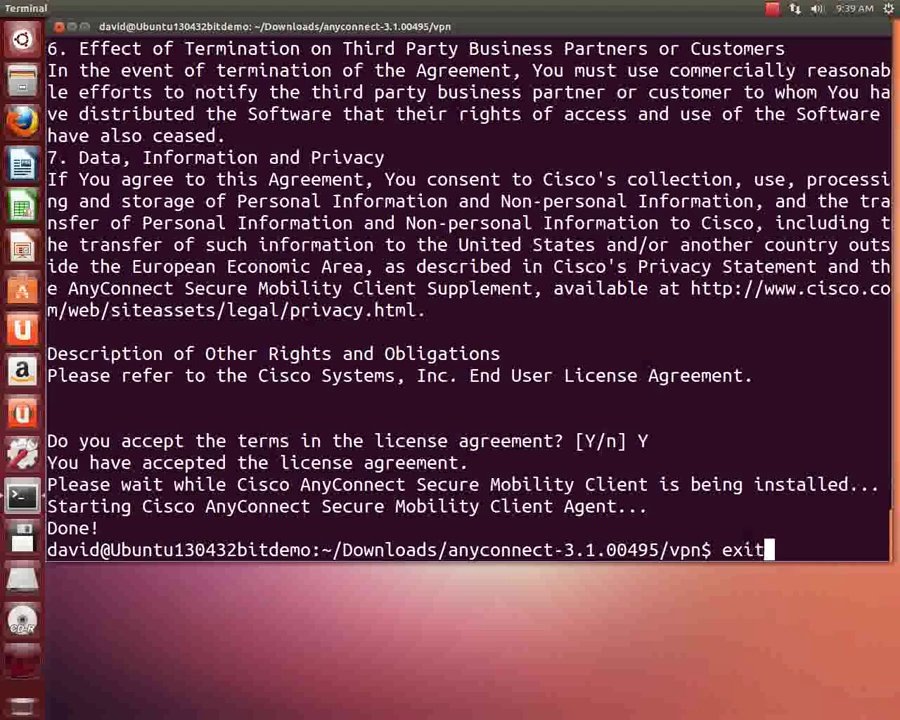
pyautogui.press('Return')
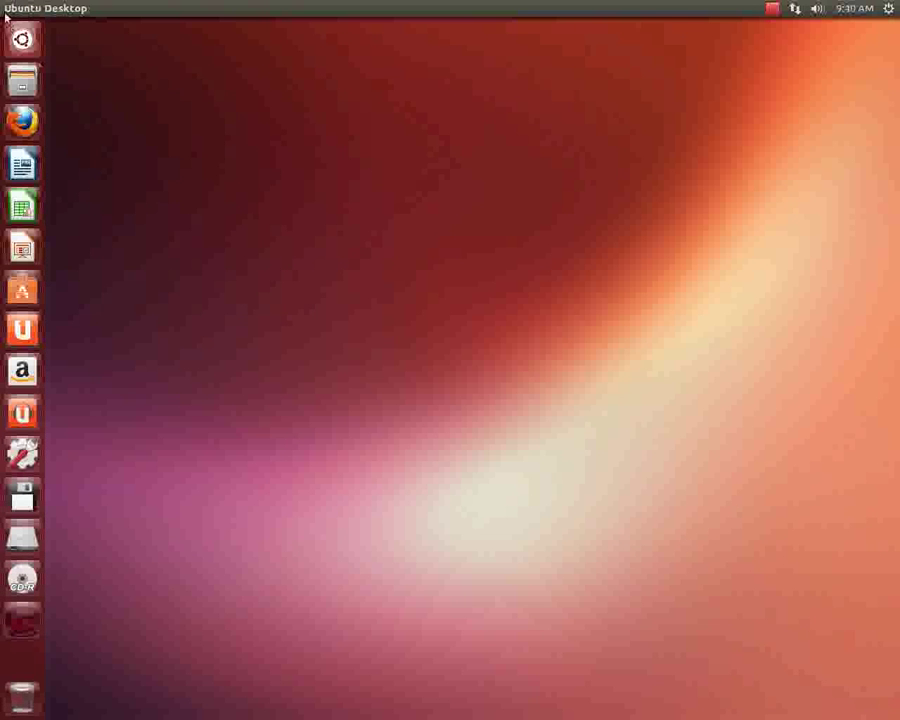
# Search the Dash for 'cis' and launch Cisco AnyConnect Secure Mobility Client.
pyautogui.click(22, 39)
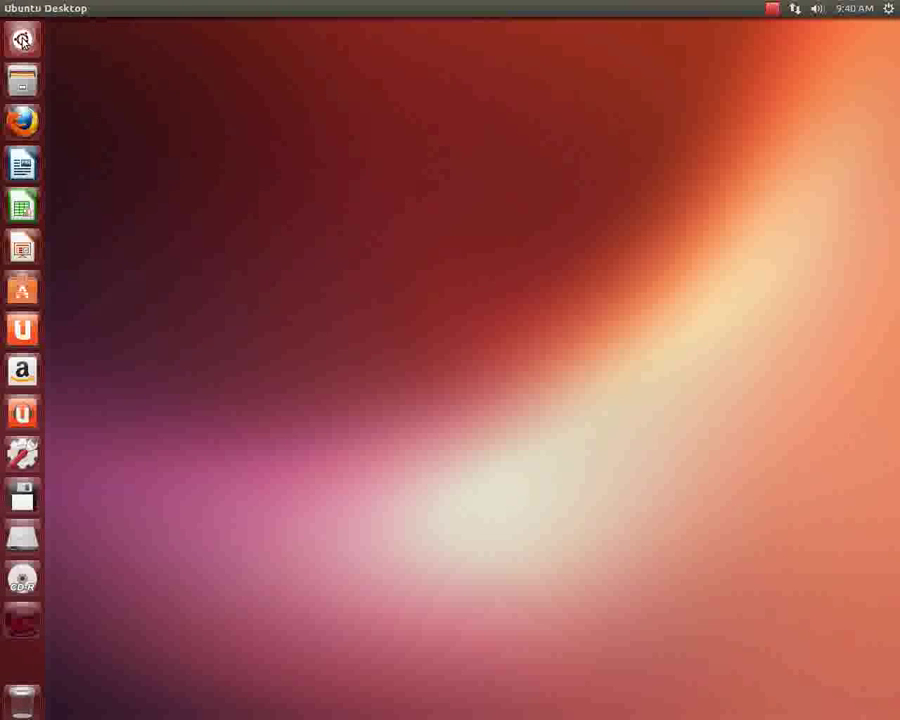
pyautogui.press('BackSpace')
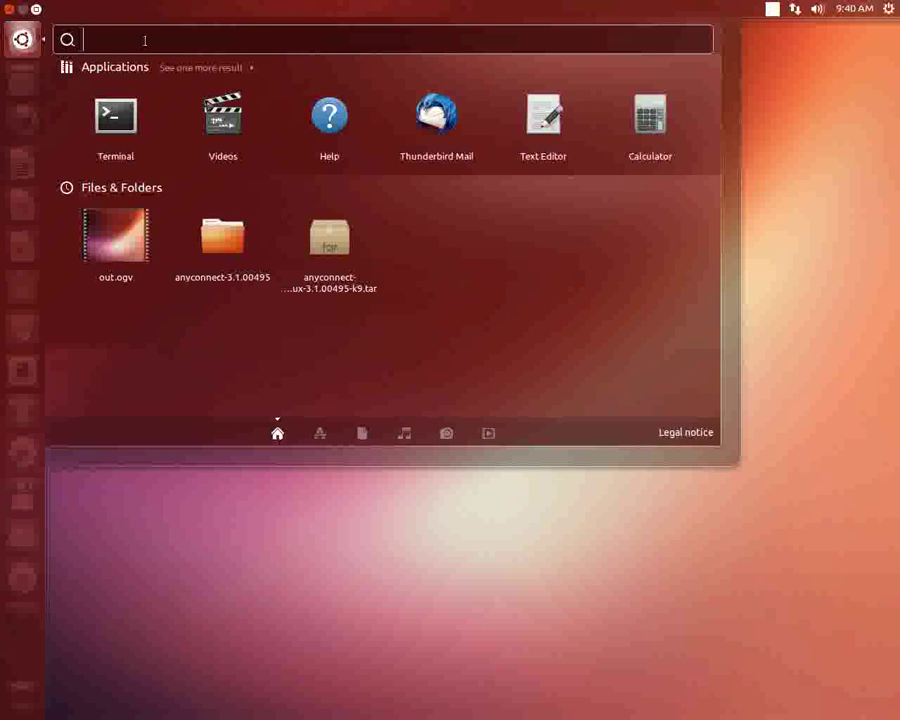
pyautogui.write('cis')
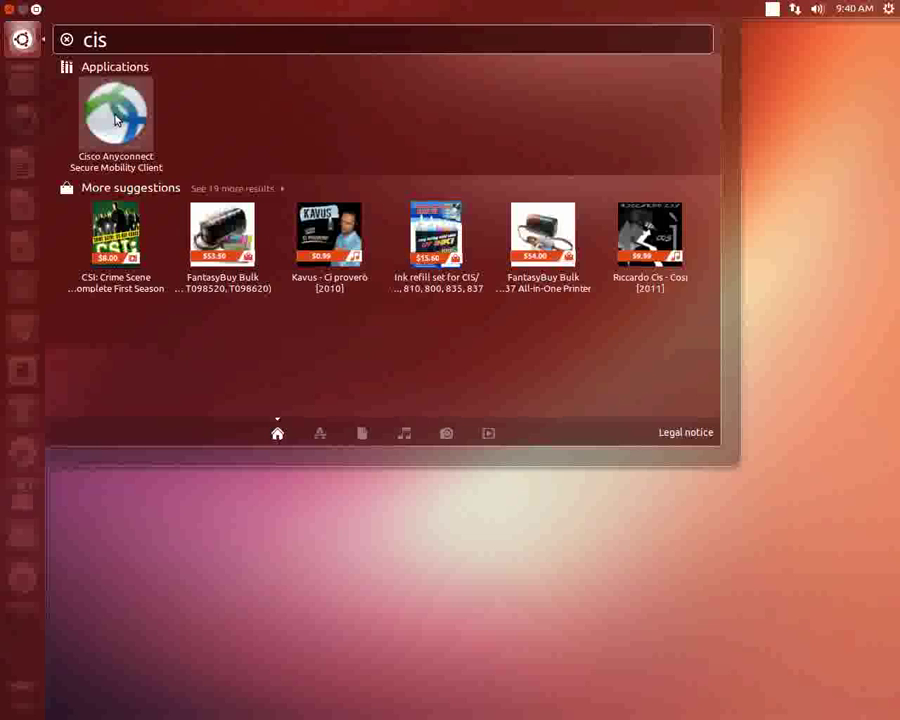
pyautogui.click(115, 120)
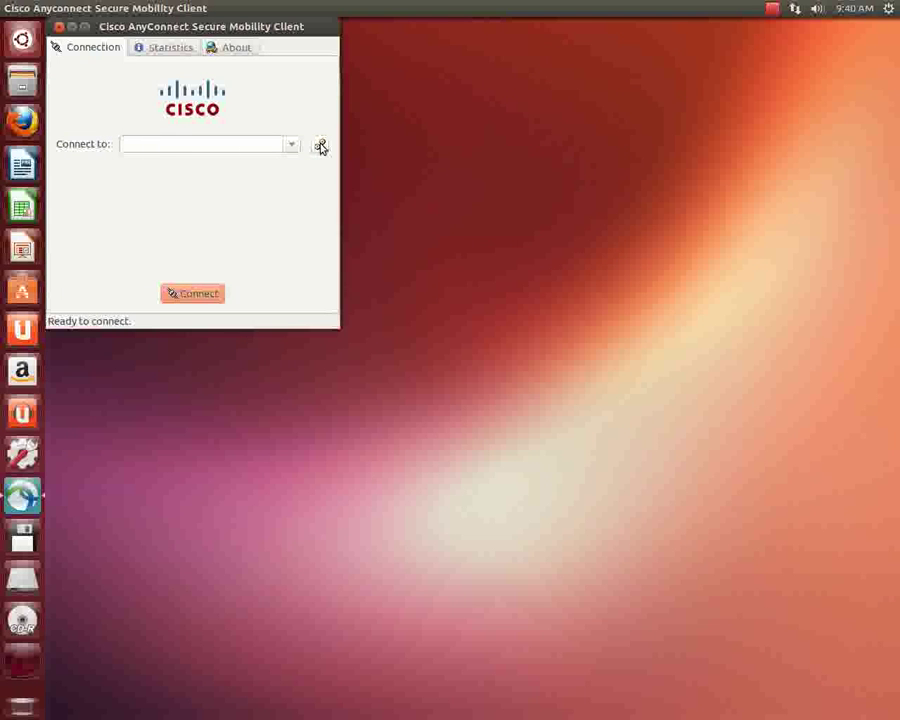
# Turn off blocking of untrusted servers in AnyConnect preferences, leaving only Minimize on connect enabled.
pyautogui.click(320, 147)
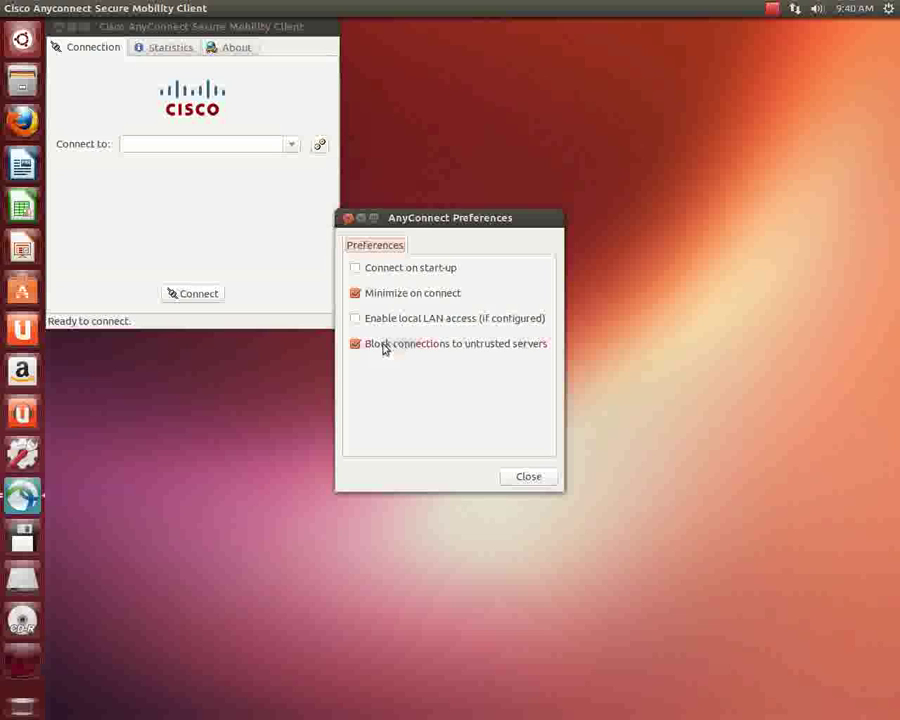
pyautogui.click(356, 346)
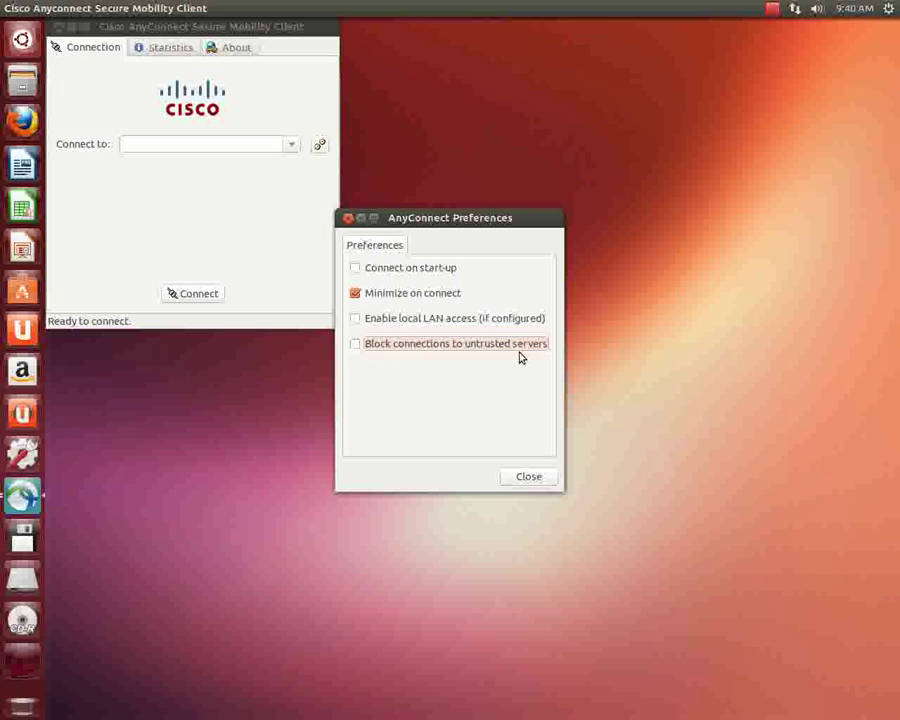
pyautogui.click(537, 479)
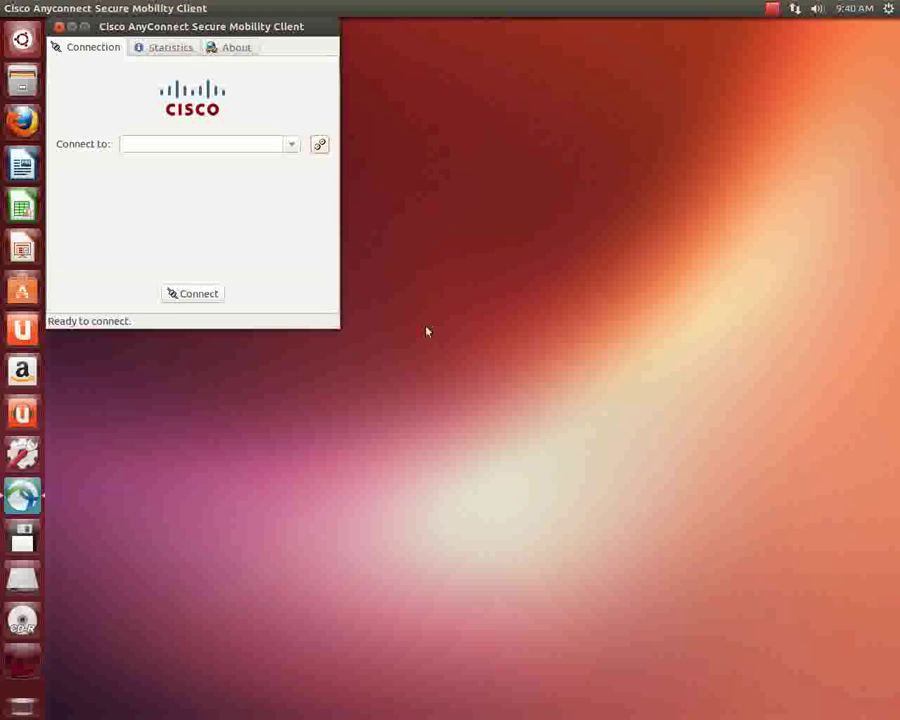
# Connect to sslvpn.lehigh.edu and proceed past the untrusted-certificate warning.
pyautogui.click(147, 146)
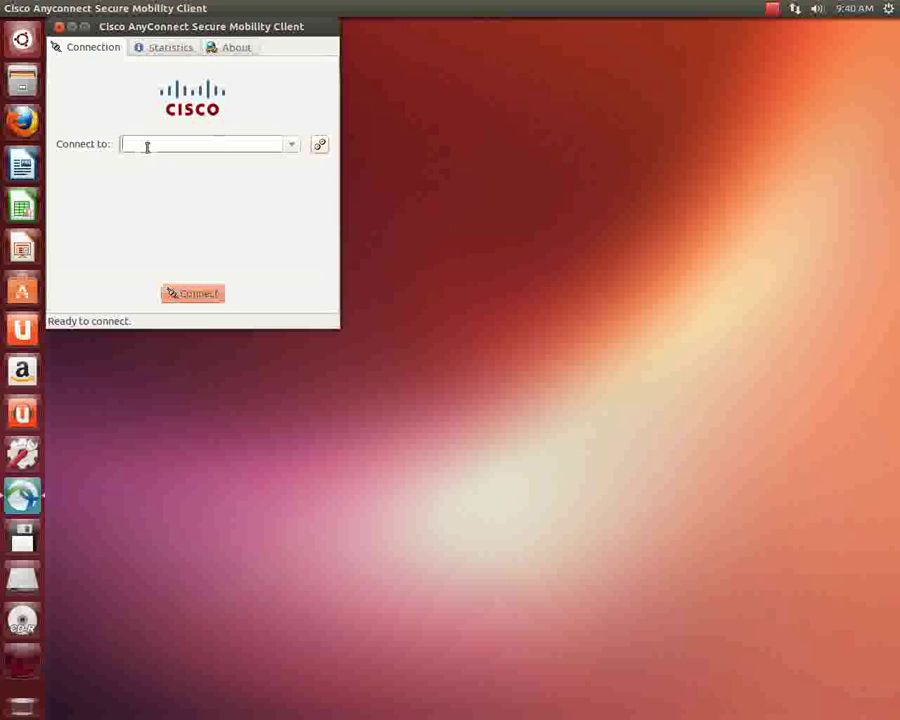
pyautogui.write('ssl')
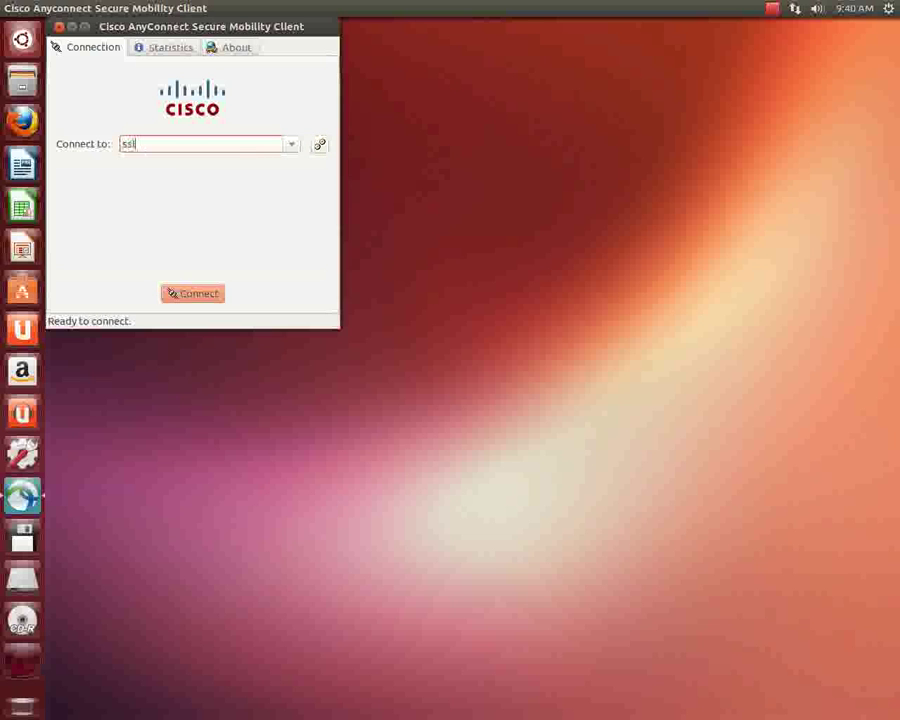
pyautogui.write('vpn.lehigh.edu')
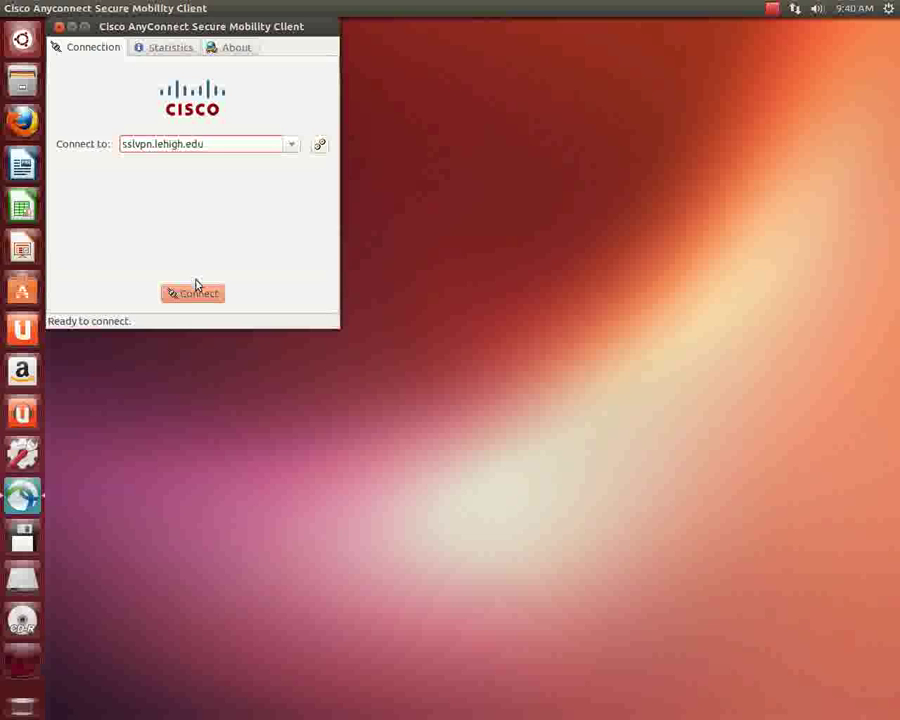
pyautogui.click(197, 293)
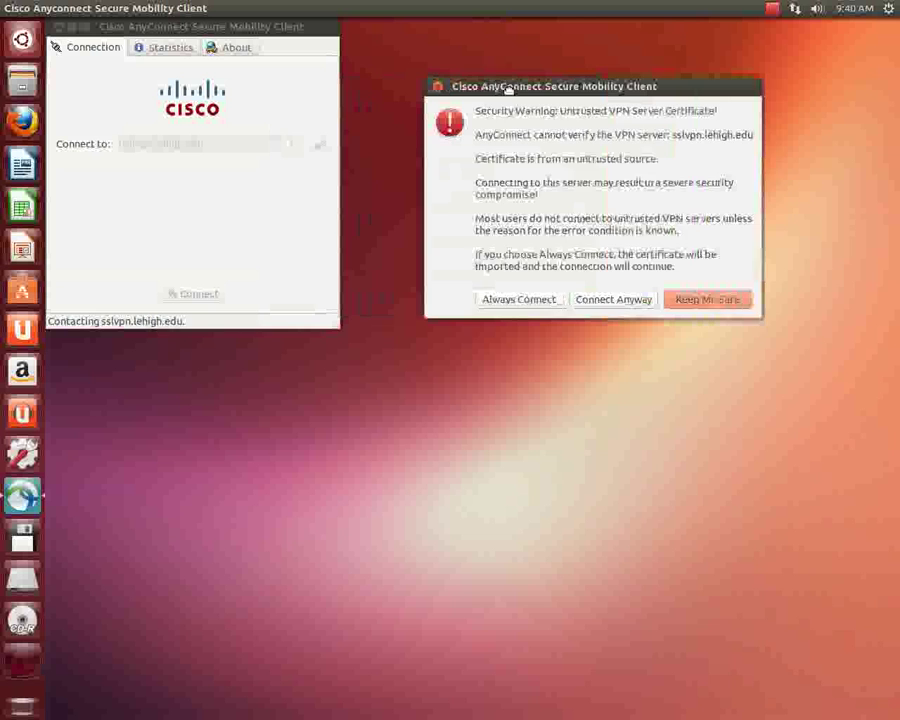
pyautogui.moveTo(508, 88); pyautogui.dragTo(514, 86)
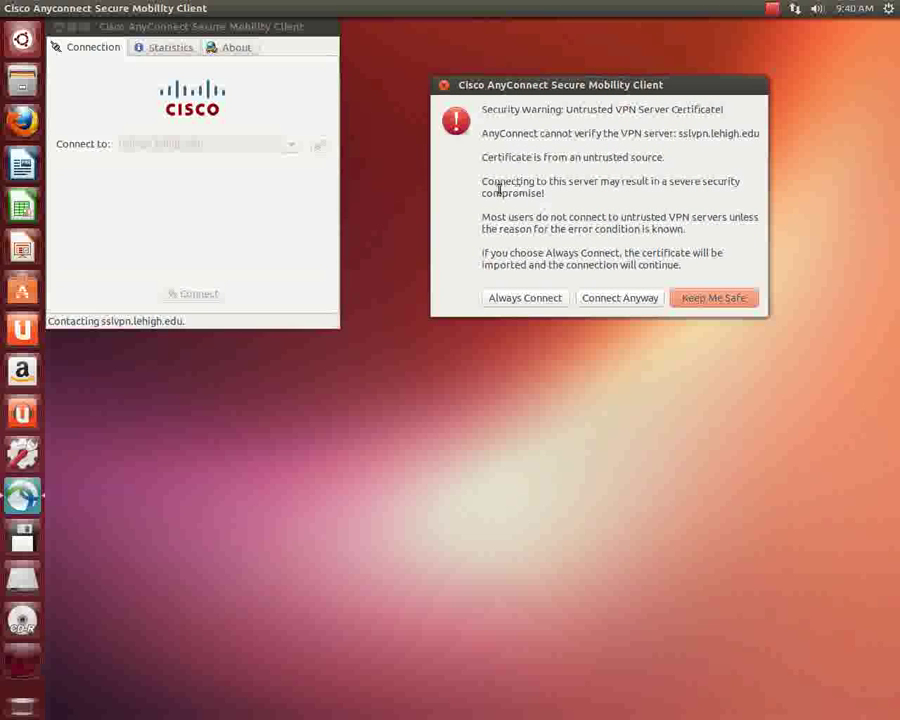
pyautogui.click(606, 302)
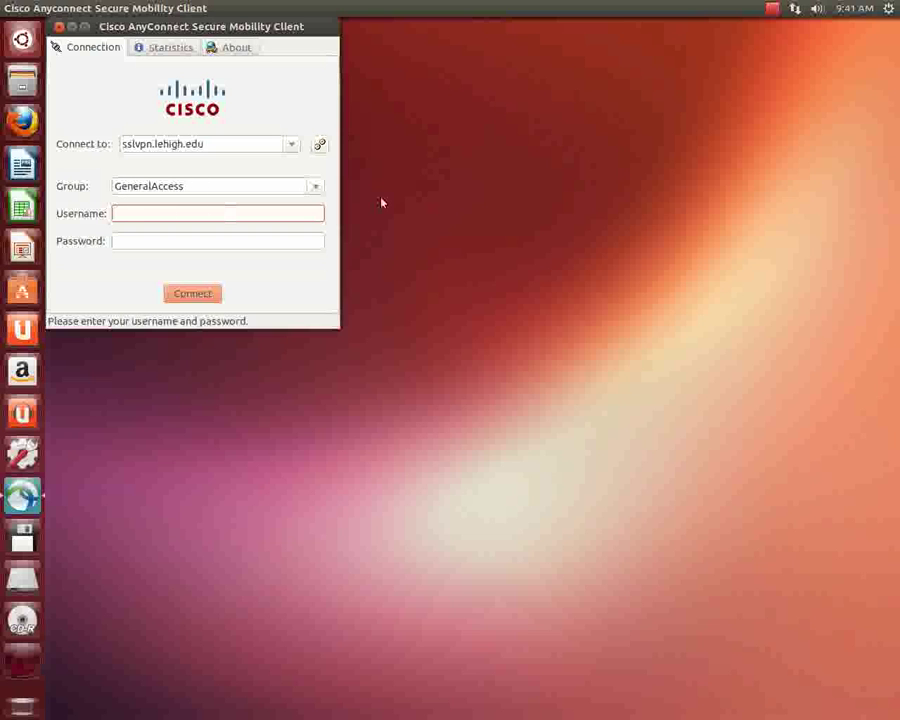
# Sign in with the account username and password, accepting the certificate warning again.
pyautogui.write('dpm3')
pyautogui.press('Tab')
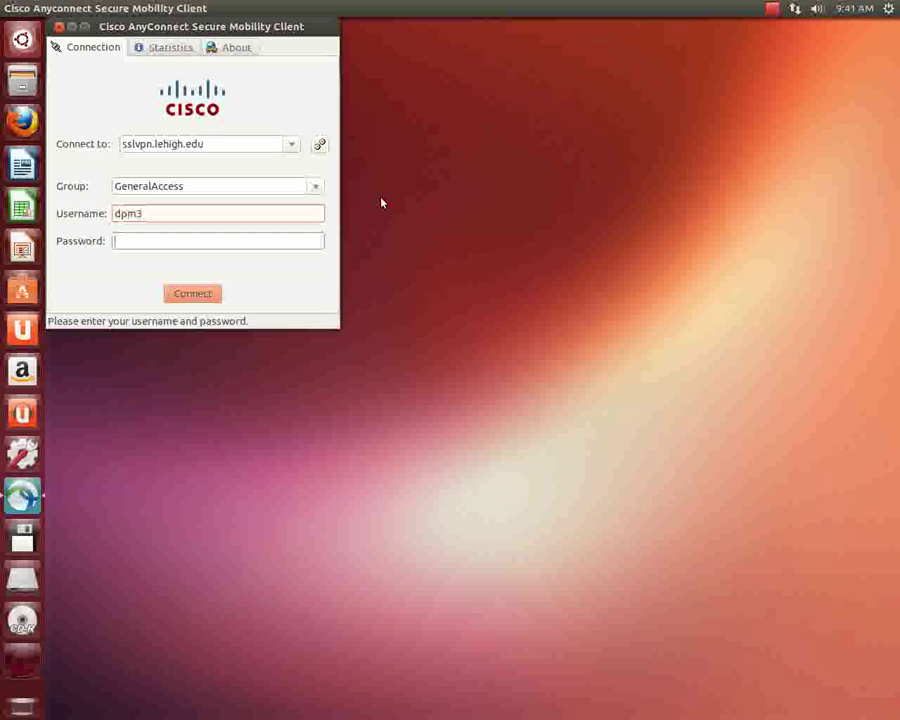
pyautogui.write('••••••')
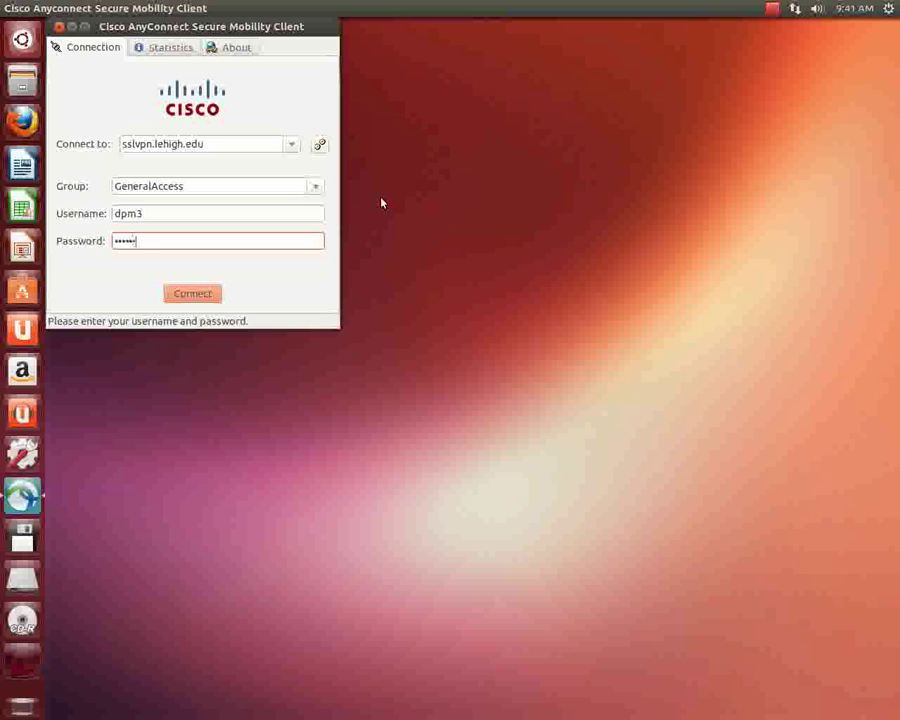
pyautogui.write('••••')
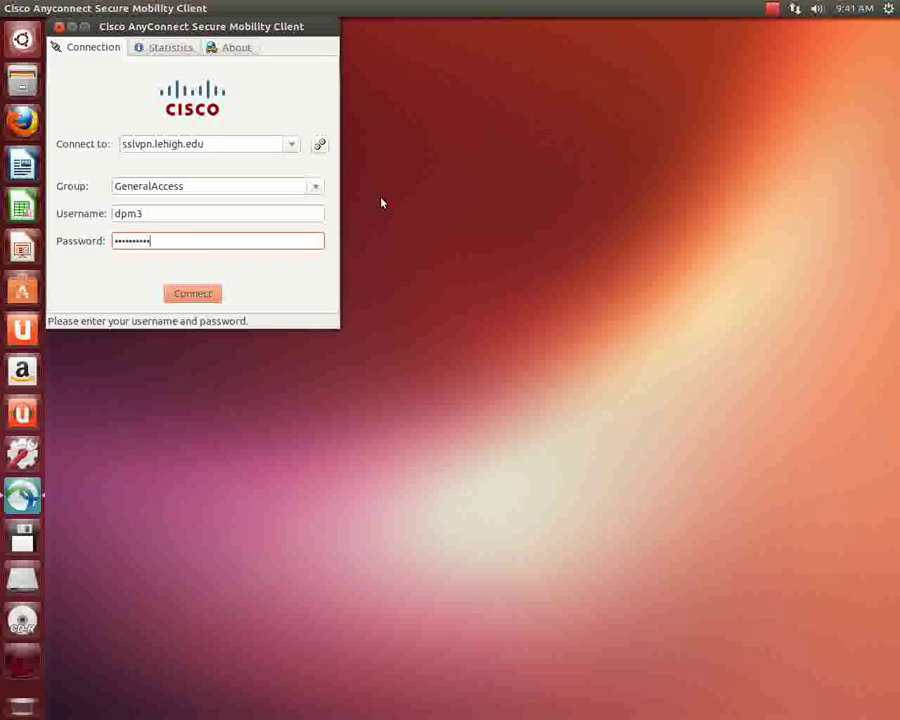
pyautogui.click(190, 300)
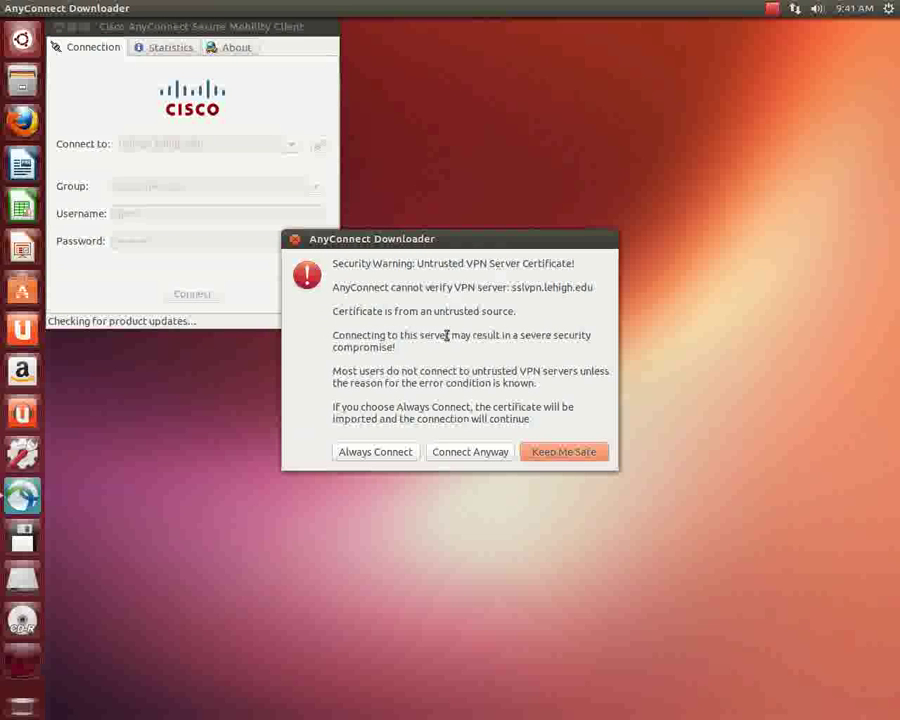
pyautogui.click(475, 456)
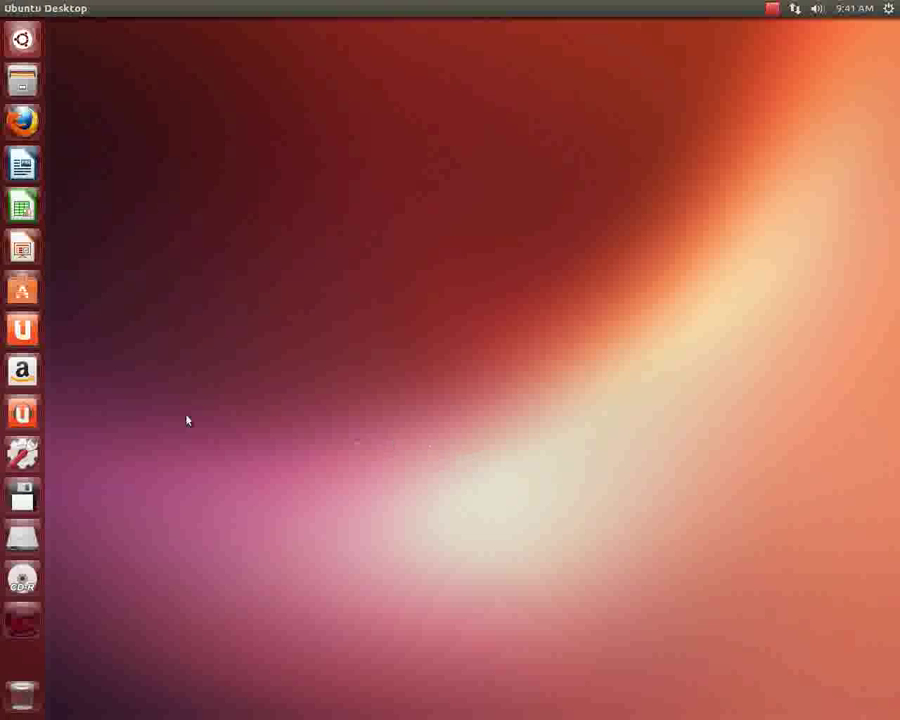
# Open a terminal with enlarged text and run ip a, showing cscotun0 at 128.180.68.223/22.
pyautogui.click(22, 39)
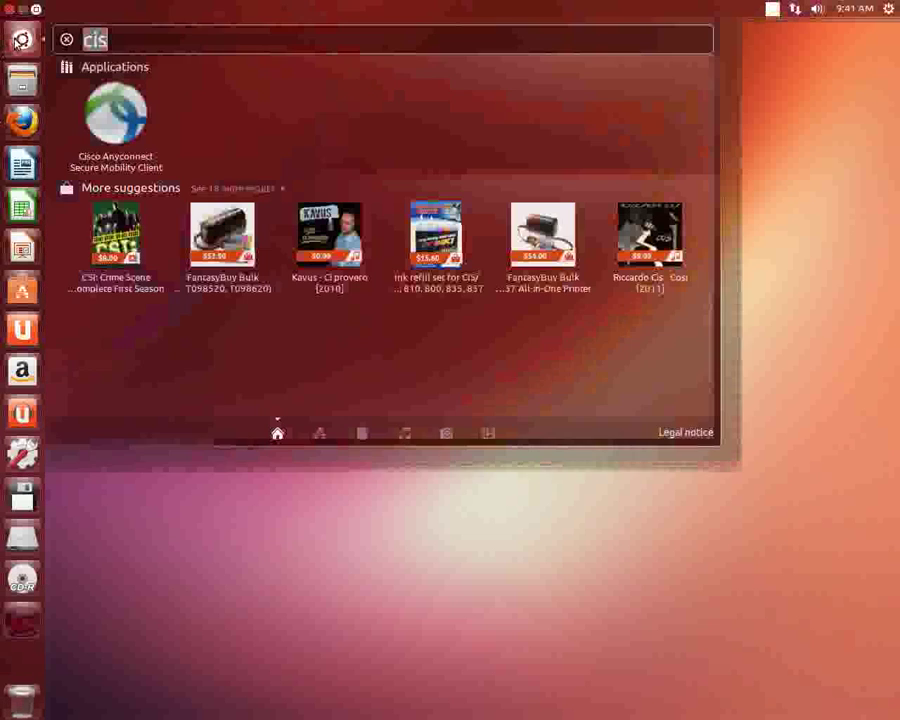
pyautogui.press('BackSpace')
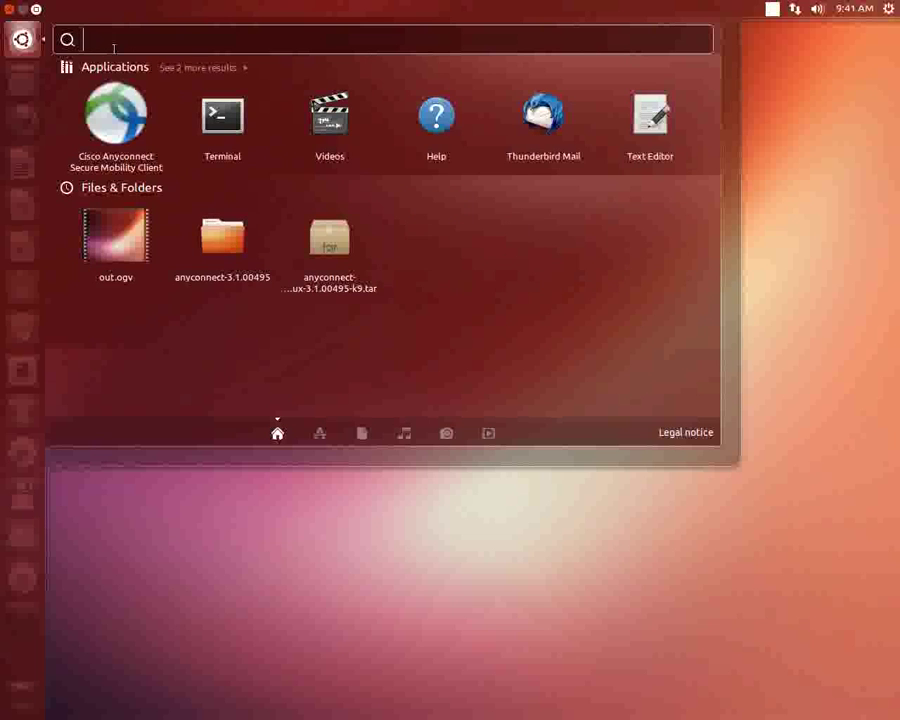
pyautogui.click(222, 120)
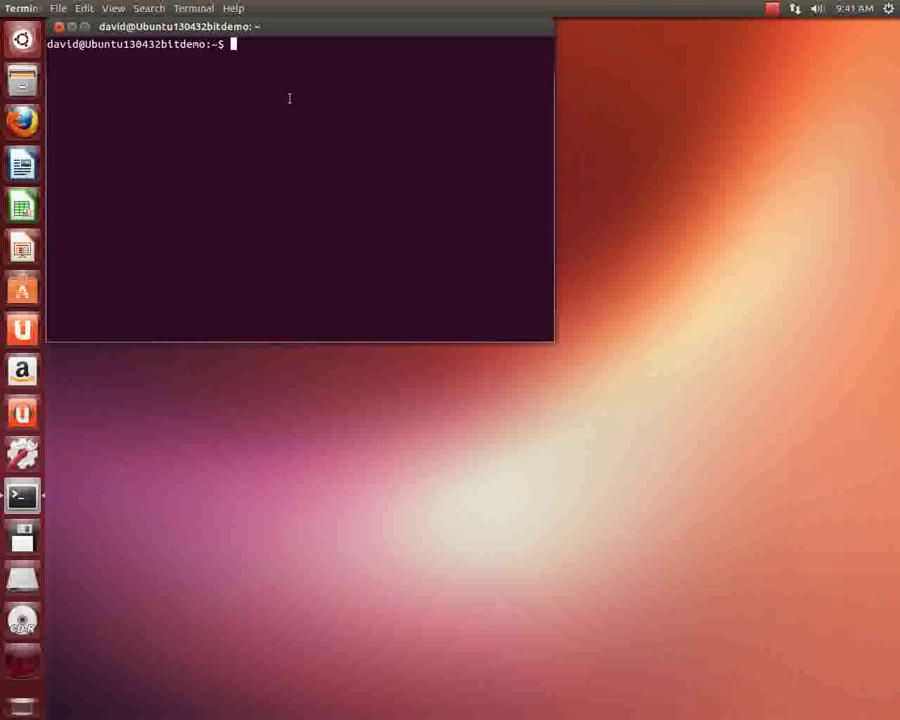
pyautogui.hotkey('ctrl', '+')
pyautogui.hotkey('ctrl', '+')
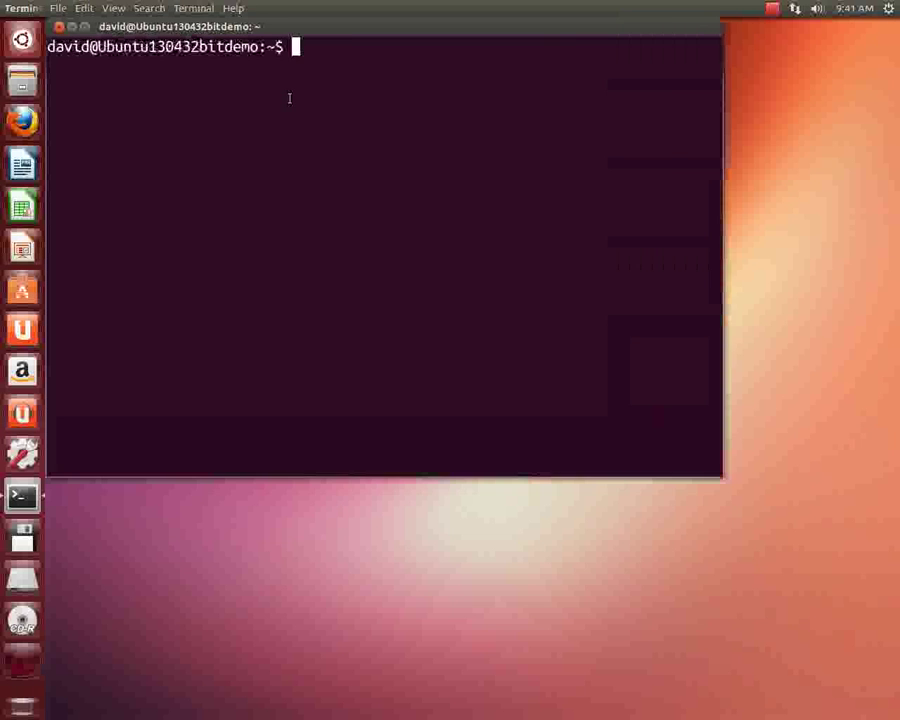
pyautogui.write('ip a')
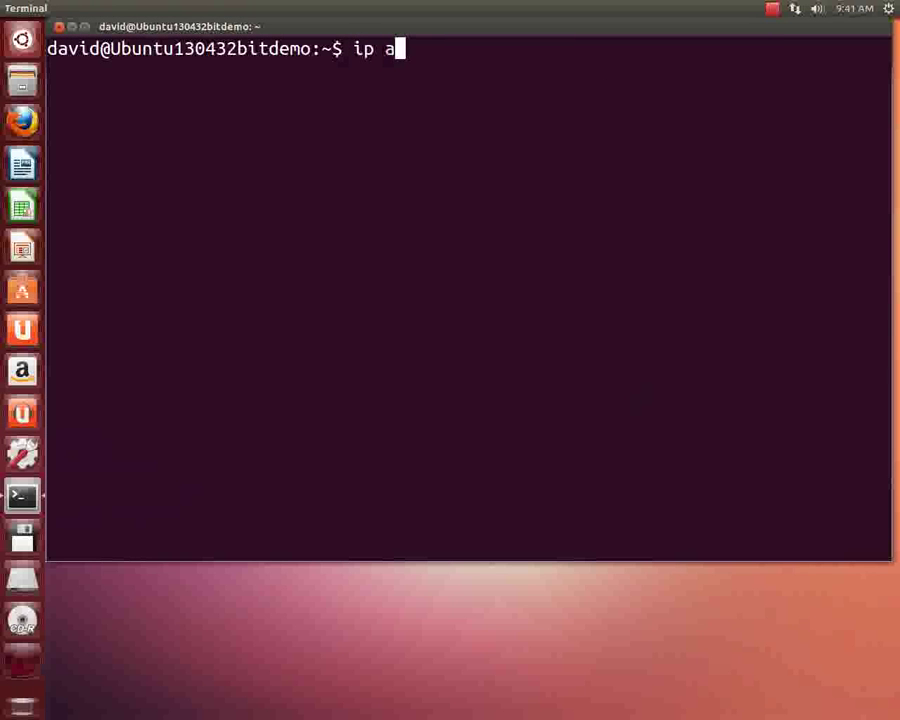
pyautogui.press('Return')
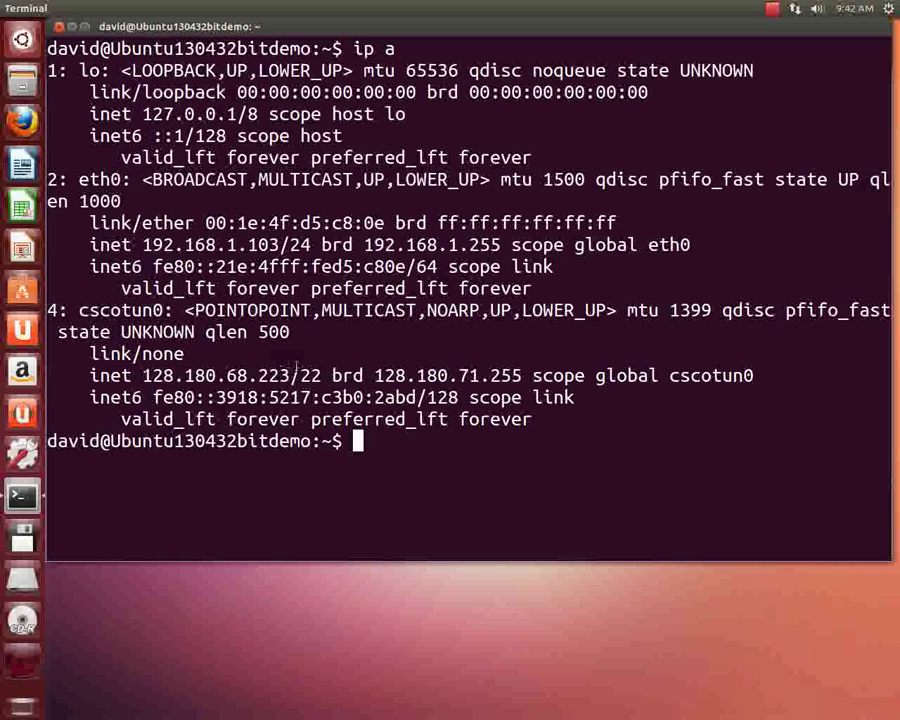
# Ping eceteachinglabs.cc.lehigh.edu for six replies with 0% loss, then exit the terminal.
pyautogui.write('ping')
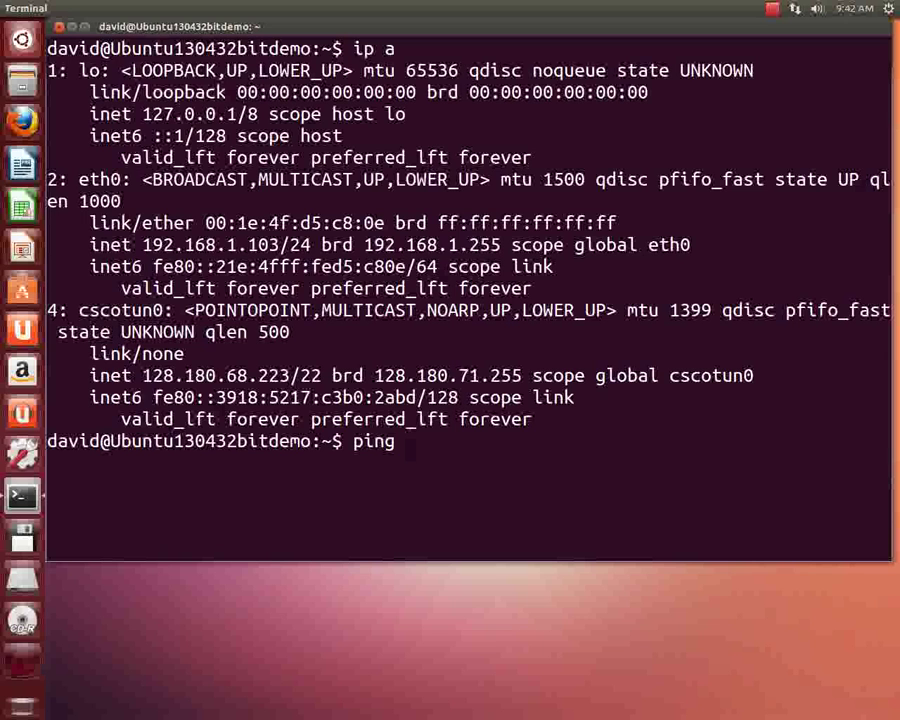
pyautogui.write('eceteac')
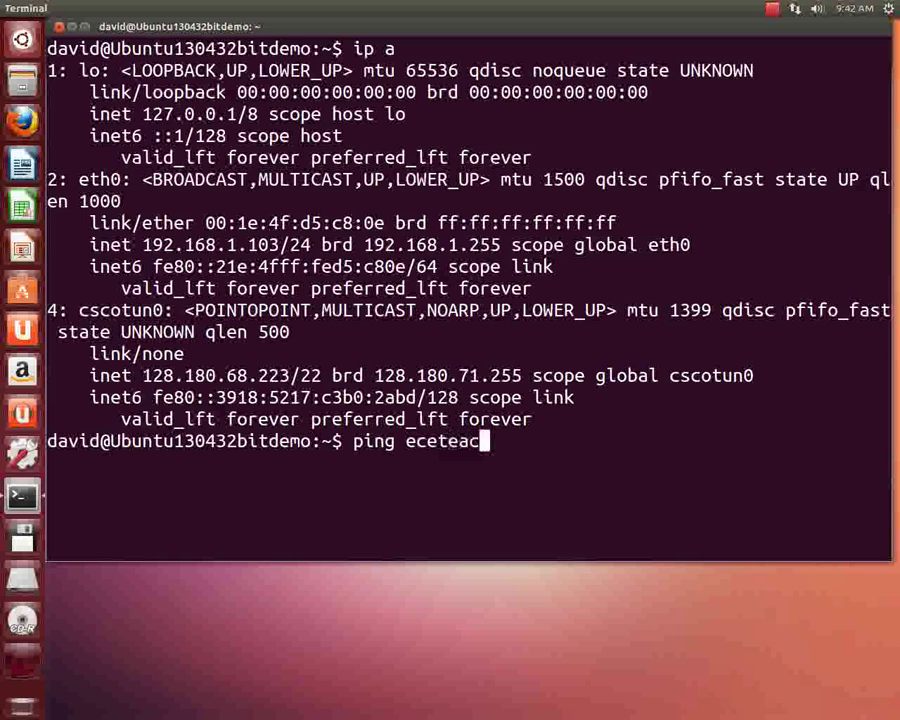
pyautogui.write('hingla')
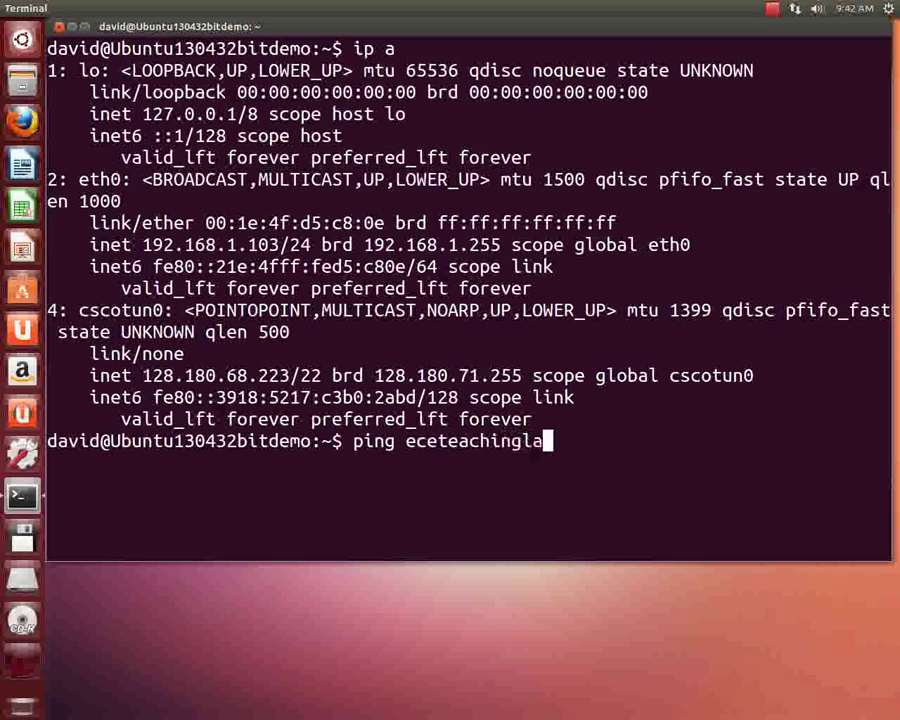
pyautogui.write('bs.cc.lehig')
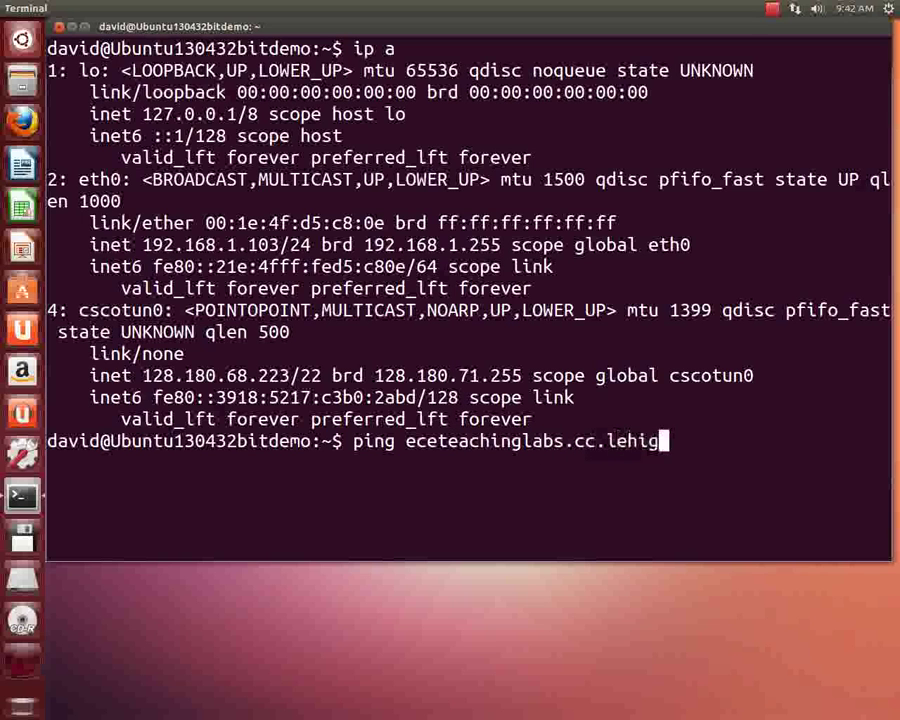
pyautogui.write('h.edu')
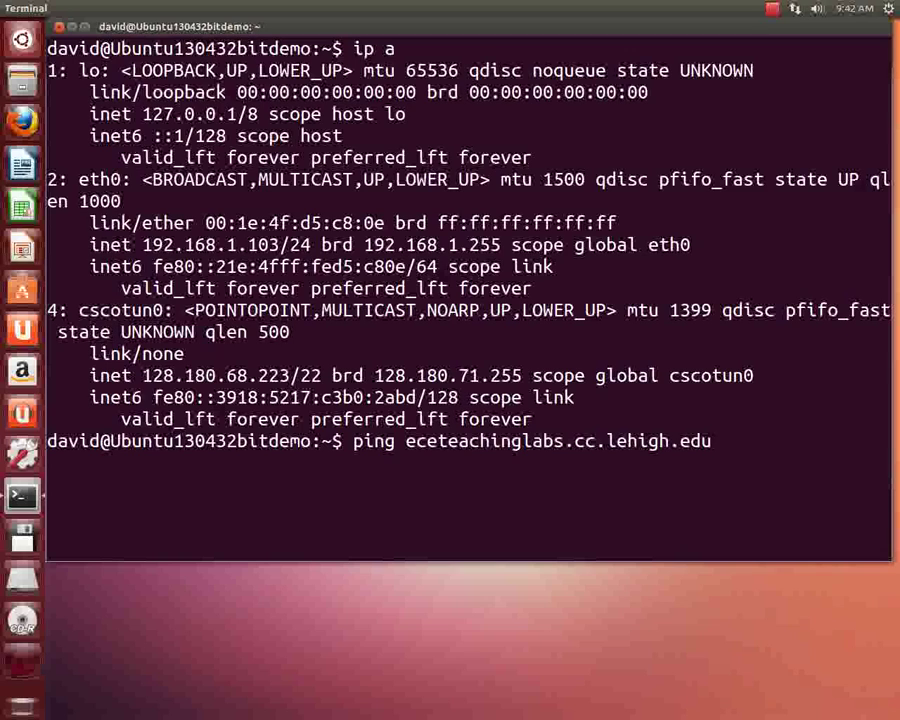
pyautogui.press('Return')
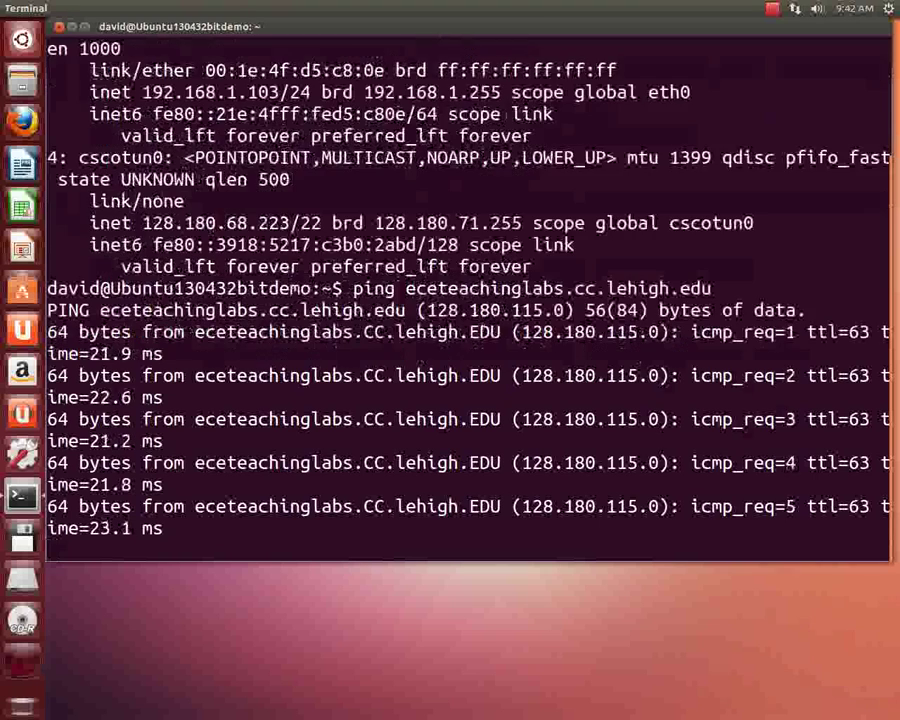
pyautogui.hotkey('ctrl', 'c')
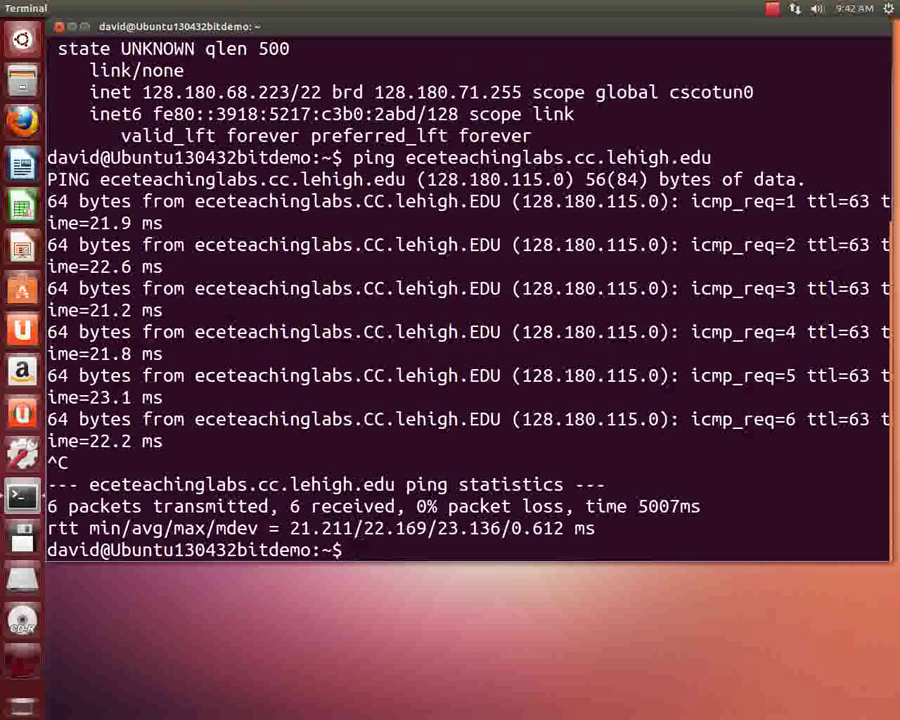
pyautogui.write('exi')
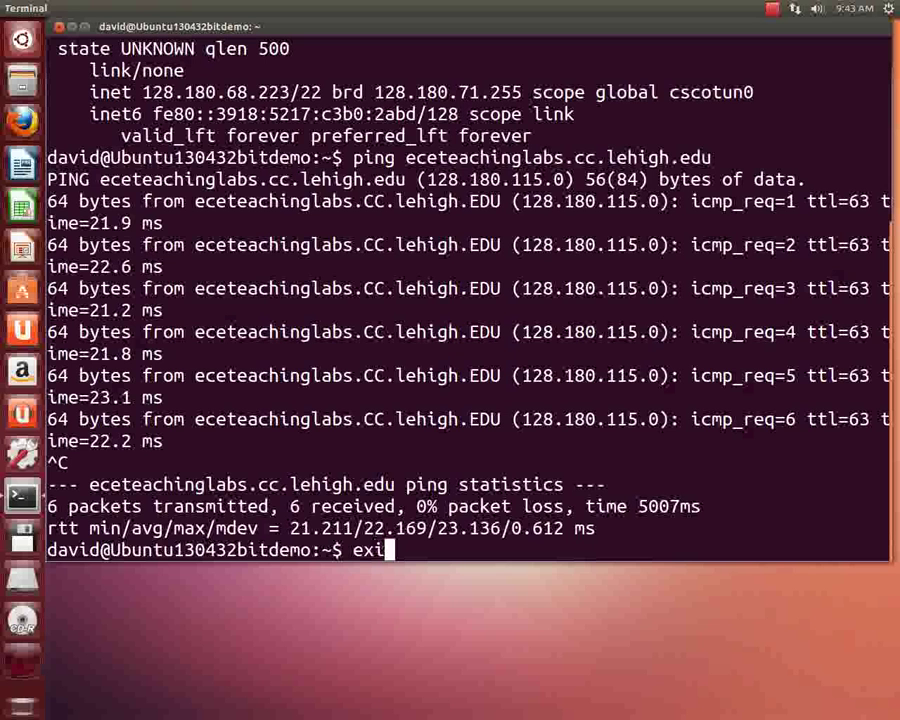
pyautogui.write('t')
pyautogui.press('Return')
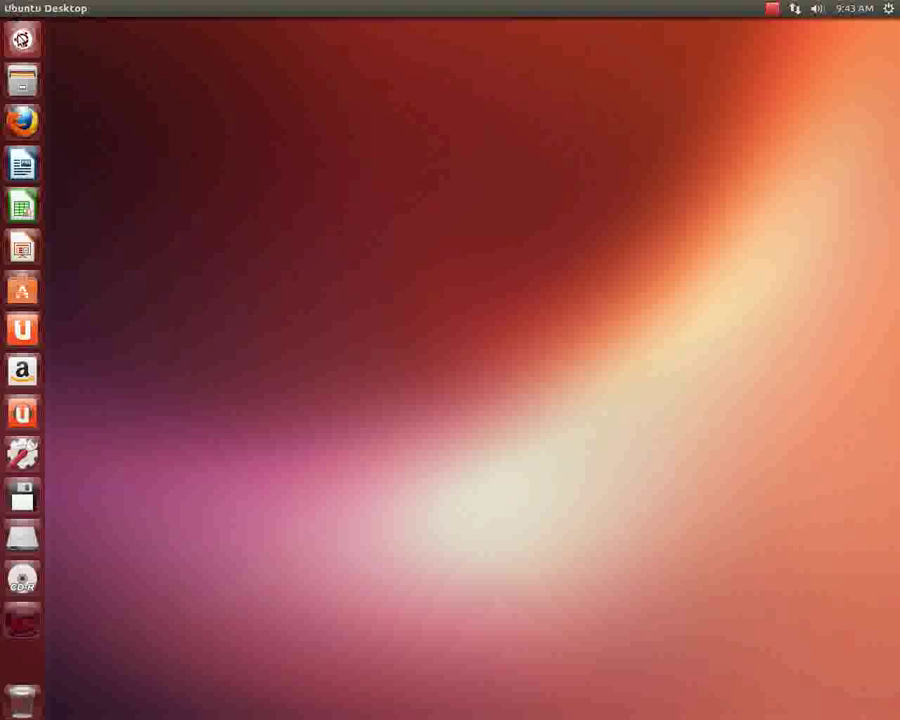
# Launch AnyConnect via a 'cis' Dash search, disconnect from sslvpn.lehigh.edu, and close the window.
pyautogui.click(21, 39)
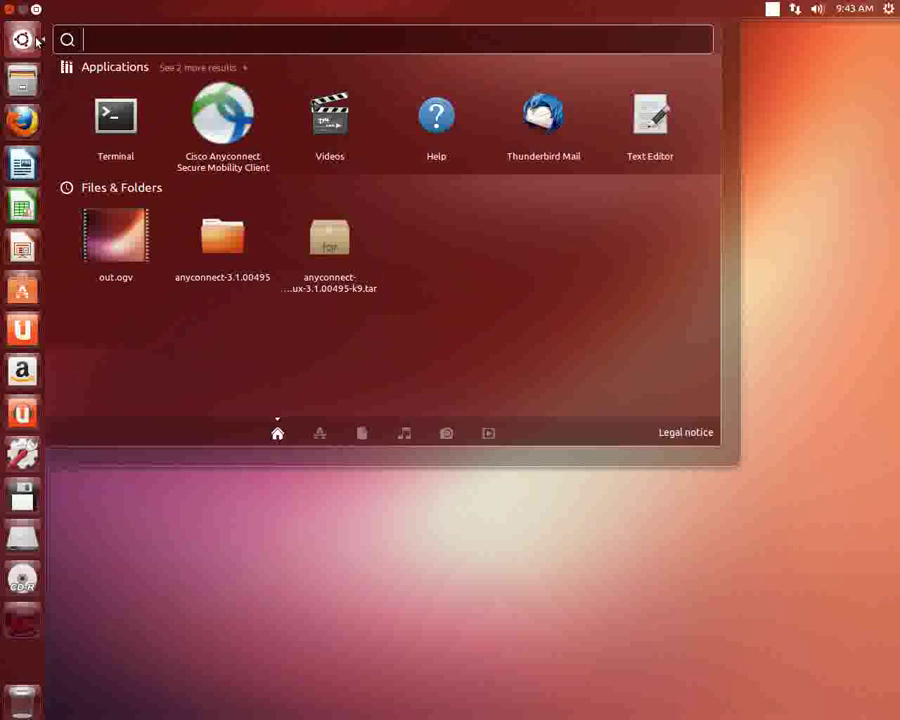
pyautogui.write('cis')
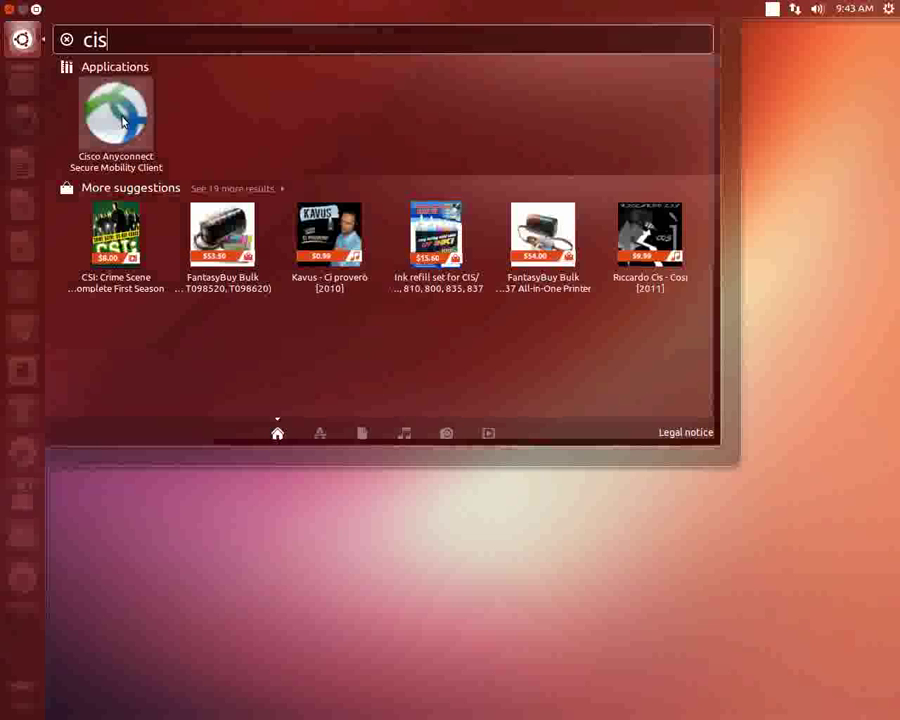
pyautogui.click(122, 121)
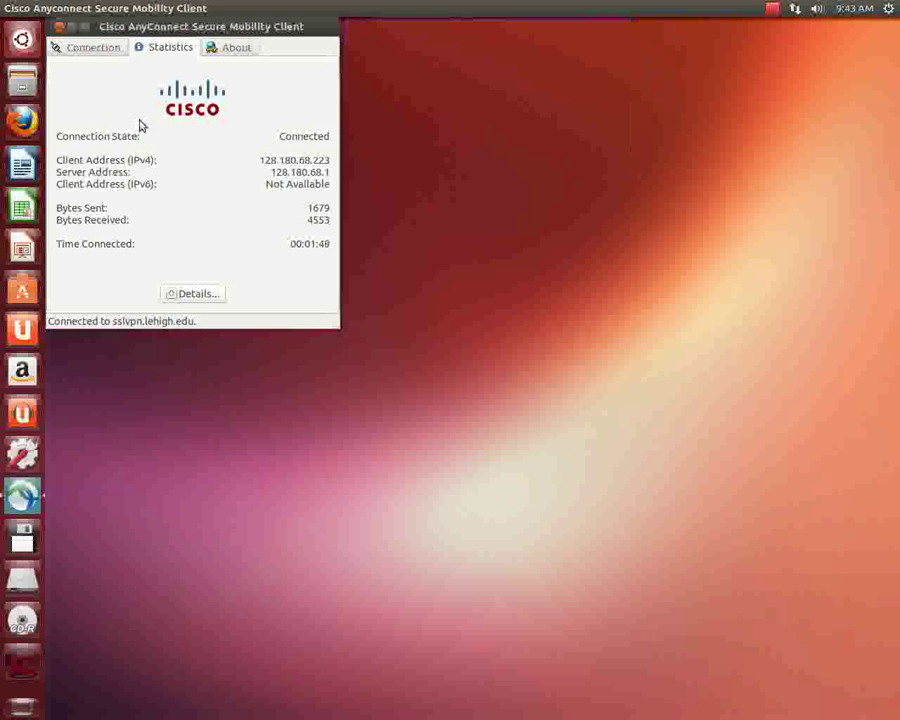
pyautogui.click(94, 48)
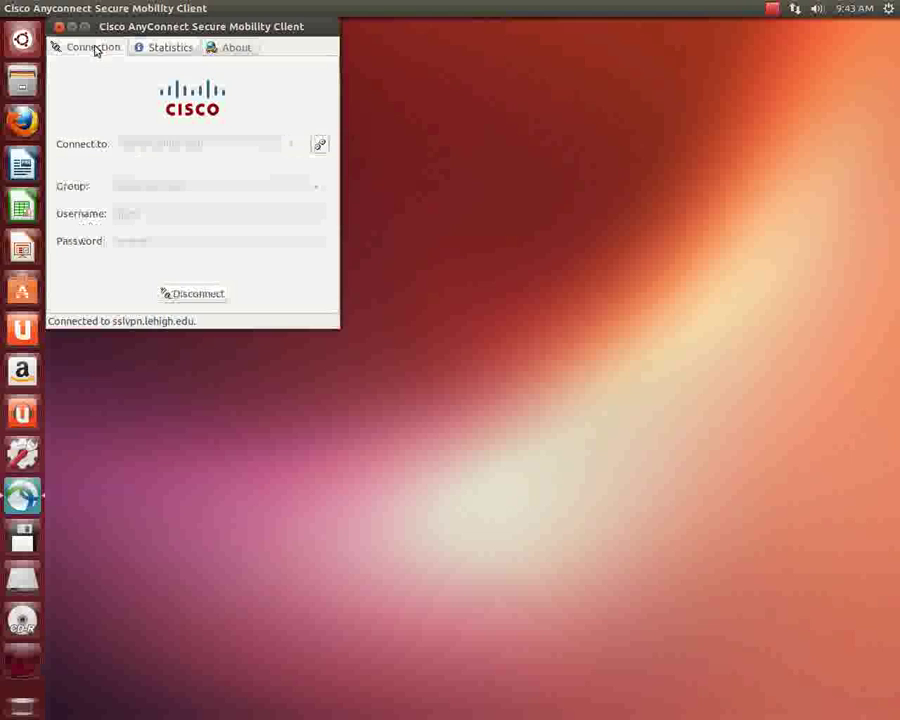
pyautogui.click(195, 294)
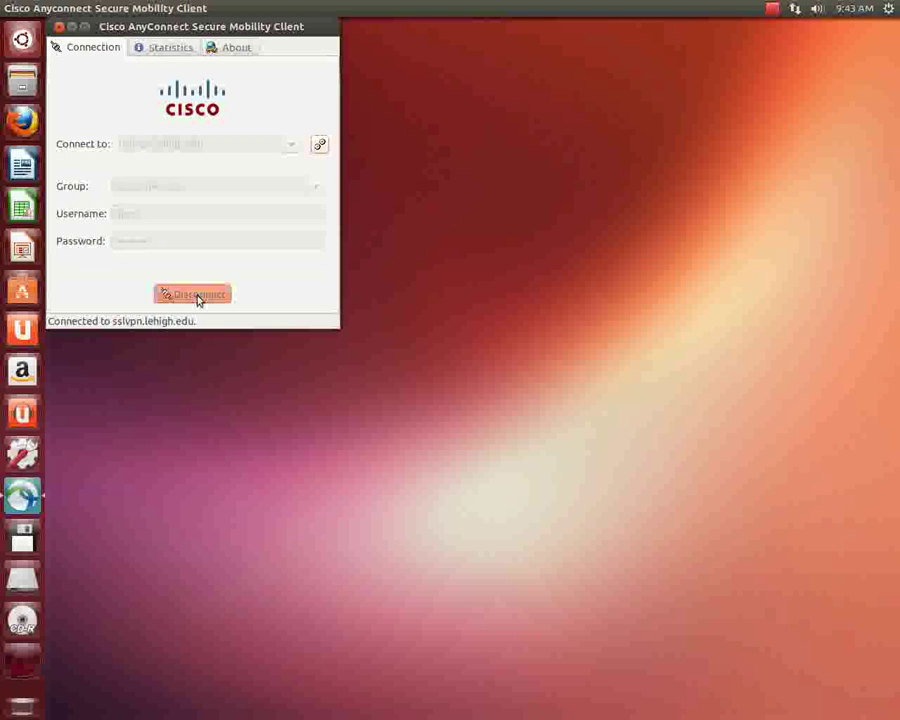
pyautogui.click(59, 27)
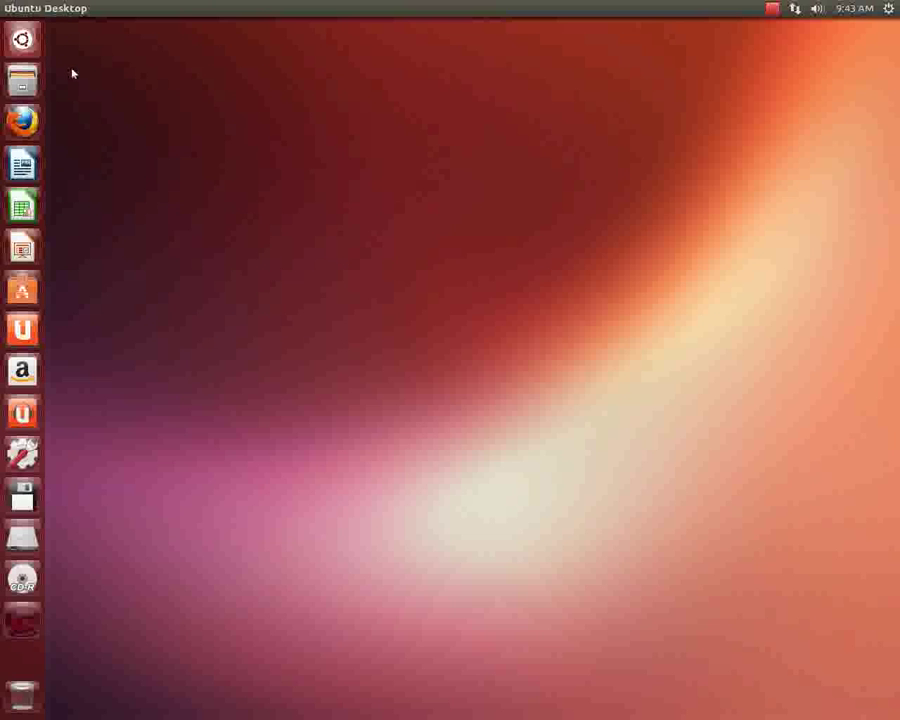
# Relaunch AnyConnect and connect to sslvpn.lehigh.edu, accepting the untrusted certificate, until the login prompt appears.
pyautogui.click(22, 40)
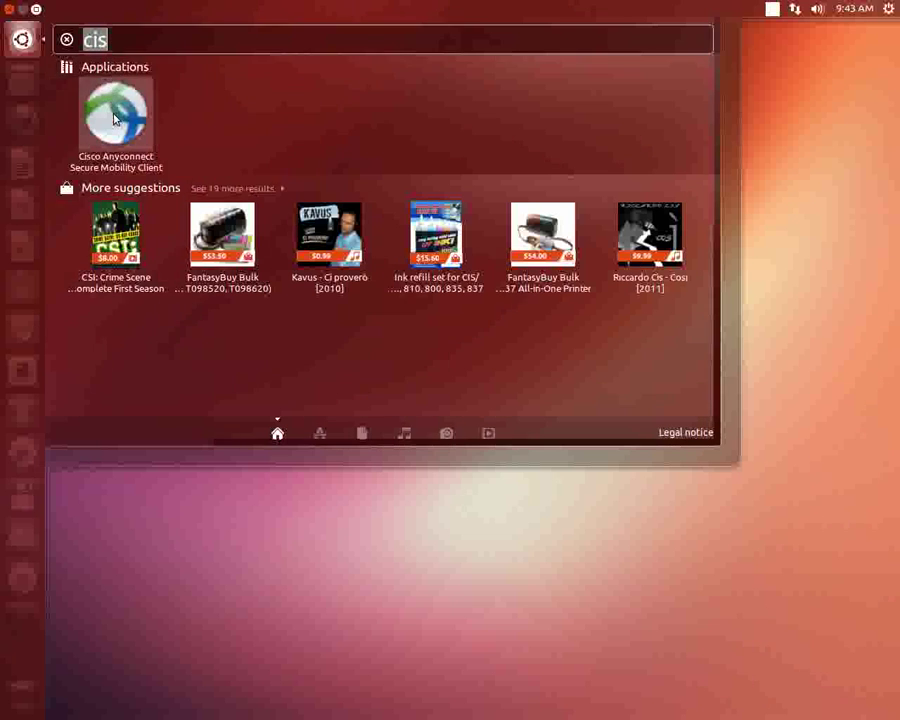
pyautogui.click(115, 118)
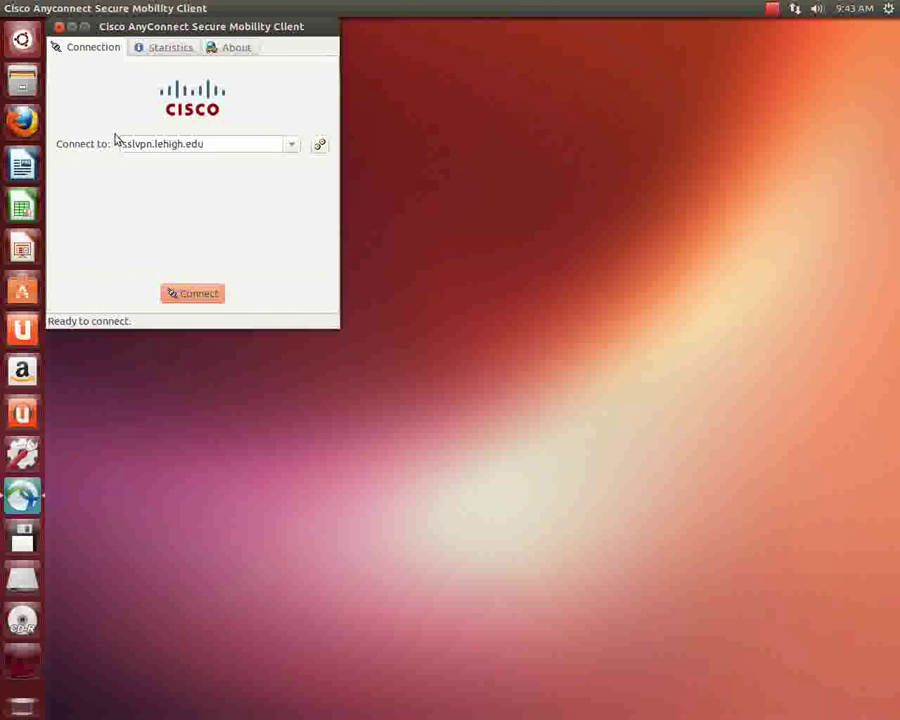
pyautogui.moveTo(162, 33); pyautogui.dragTo(182, 48)
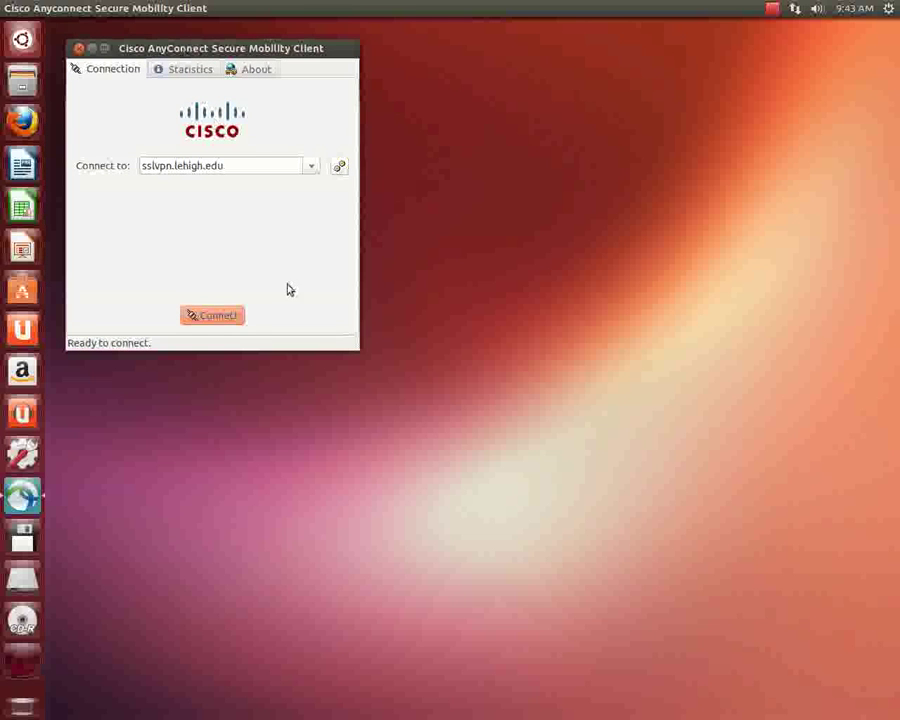
pyautogui.click(218, 317)
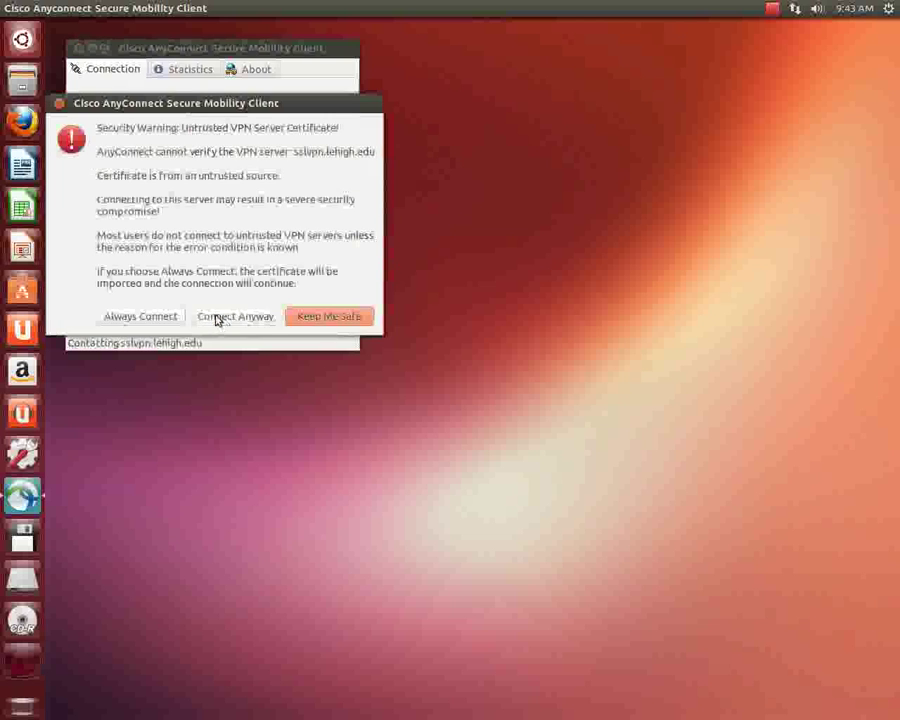
pyautogui.click(229, 318)
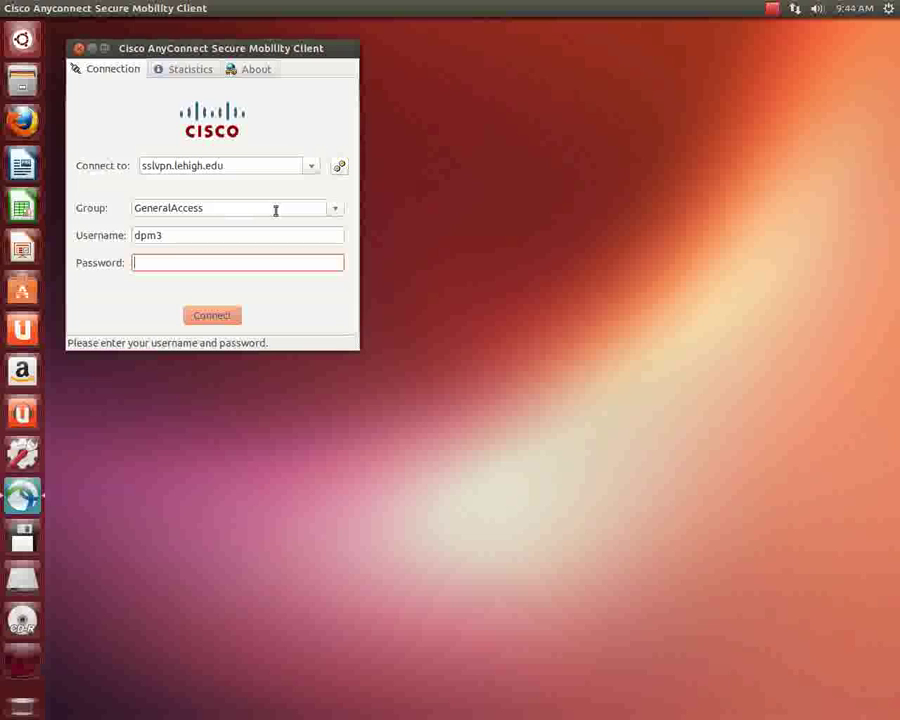
pyautogui.click(336, 210)
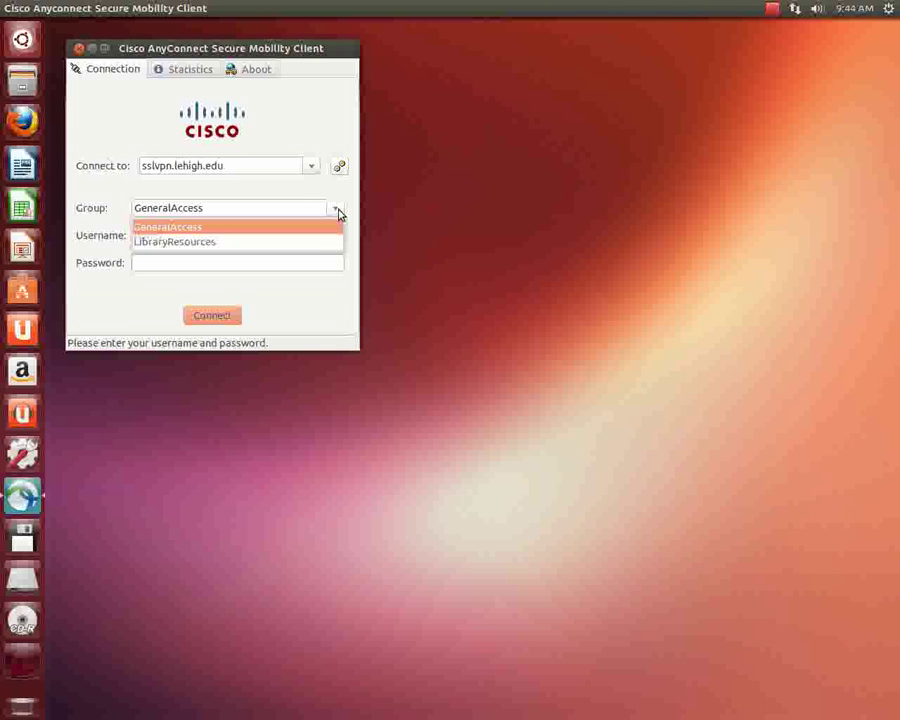
pyautogui.click(298, 243)
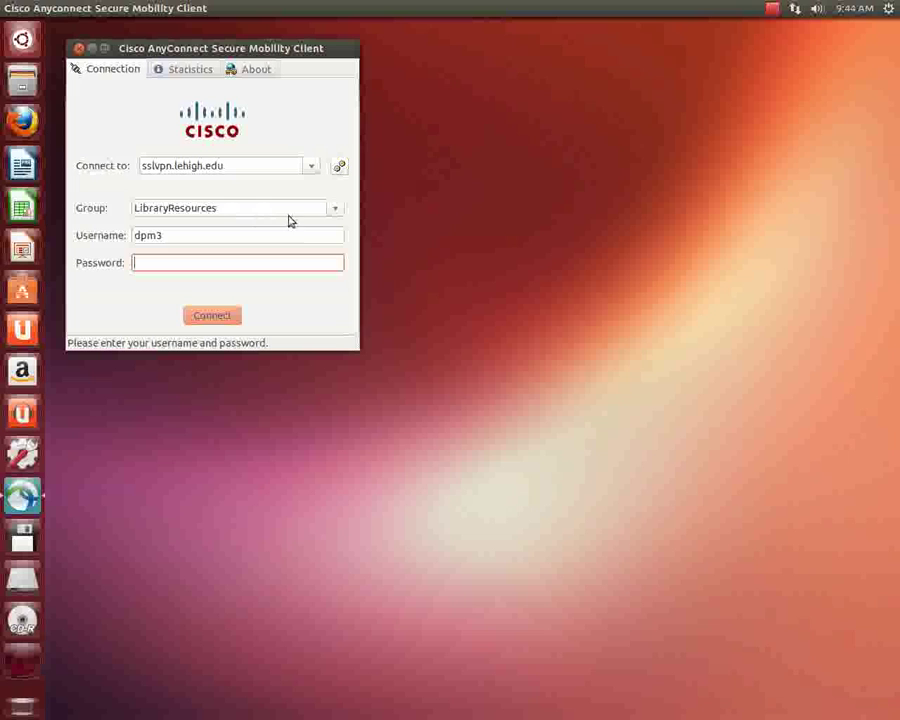
pyautogui.click(335, 210)
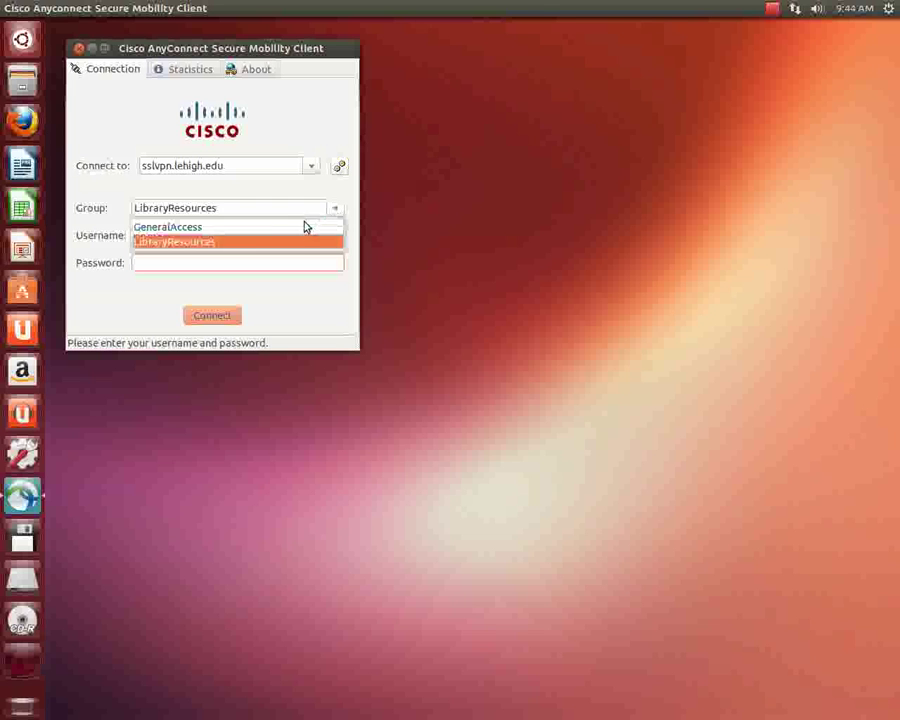
pyautogui.click(301, 228)
pyautogui.click(220, 262)
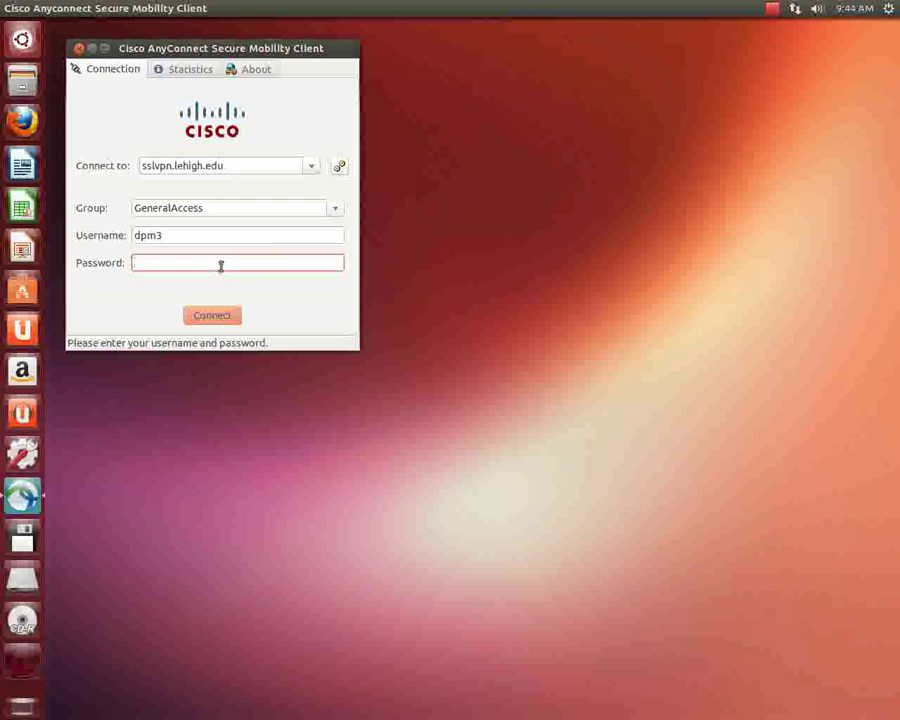
# Submit the account password and accept the certificate warning to complete the reconnection.
pyautogui.write('••••••••••')
pyautogui.press('Return')
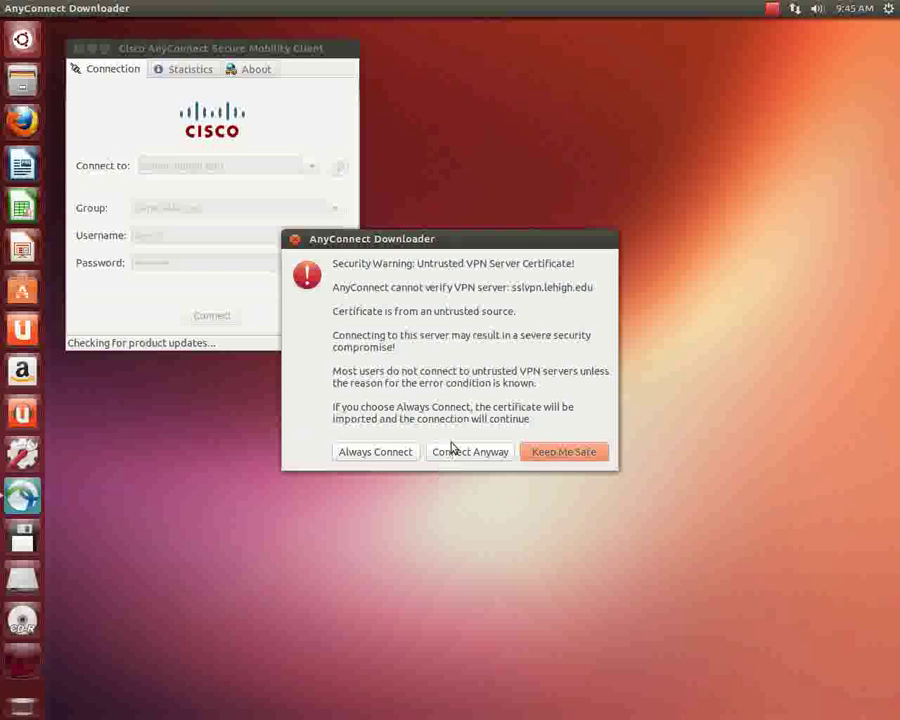
pyautogui.click(467, 456)
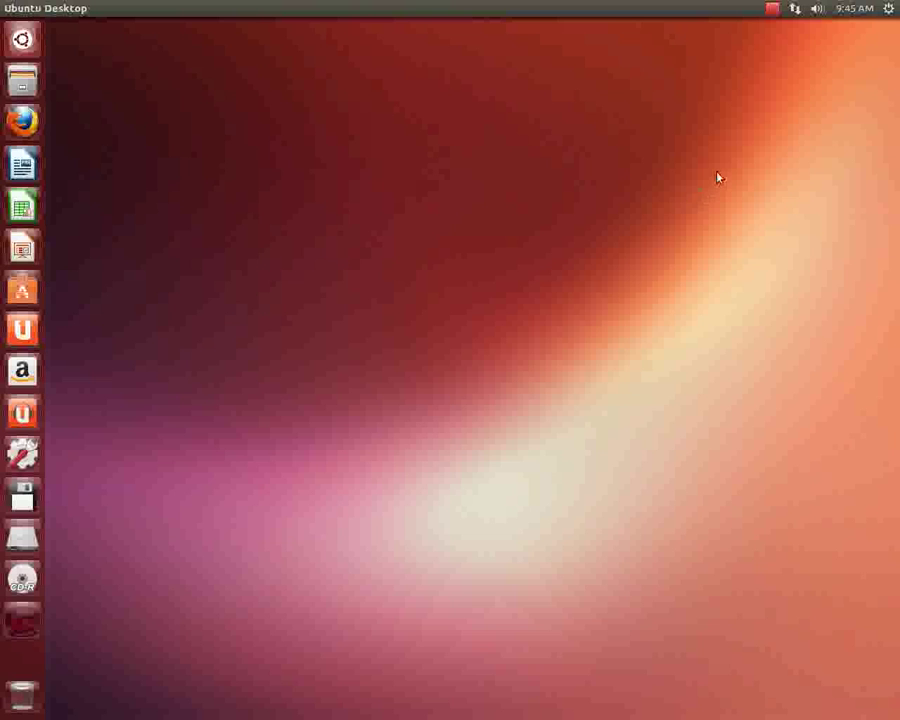
pyautogui.click(773, 9)
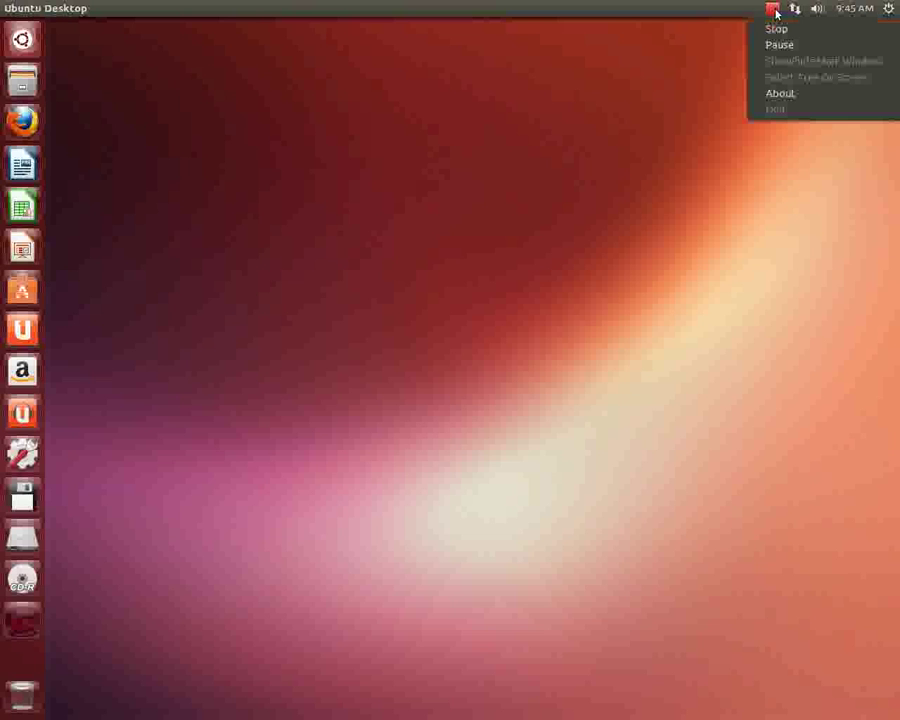